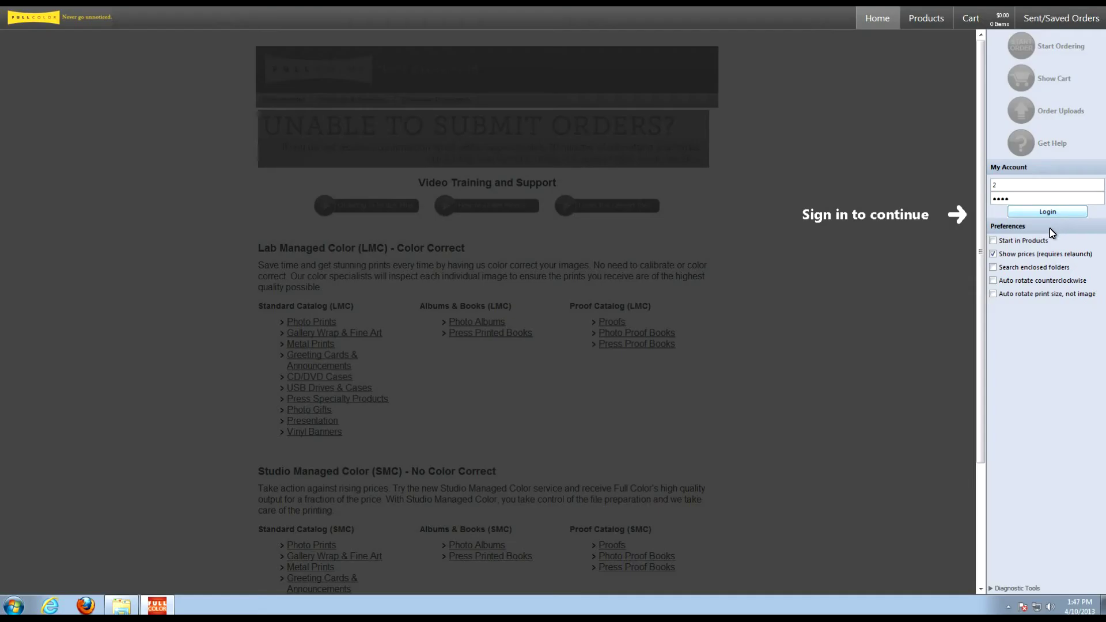
Step: Log in to the ordering account and toggle the 'Show prices (requires relaunch)' preference
left_click(1031, 209)
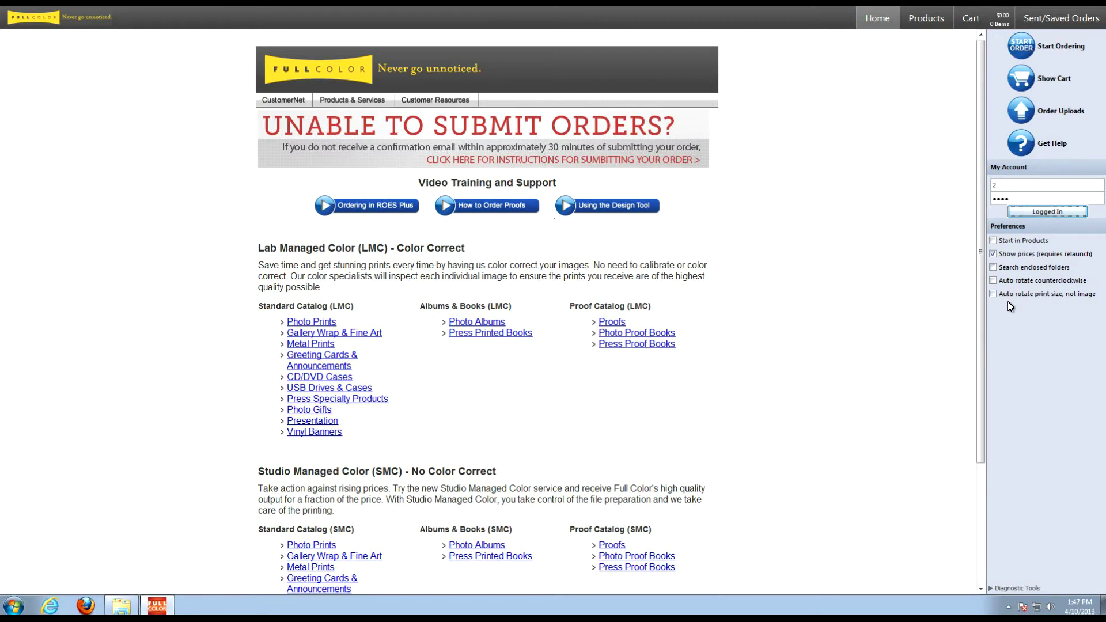
left_click(993, 254)
left_click(993, 254)
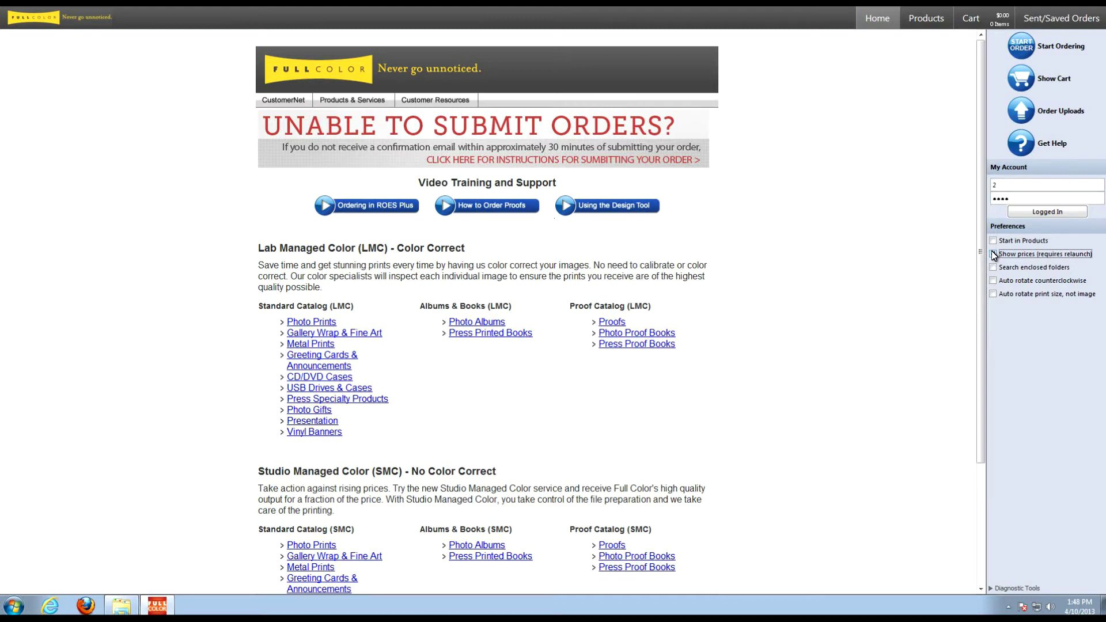
Step: Go to the Products page, keeping Standard Catalog LMC as the selected catalog
left_click(926, 21)
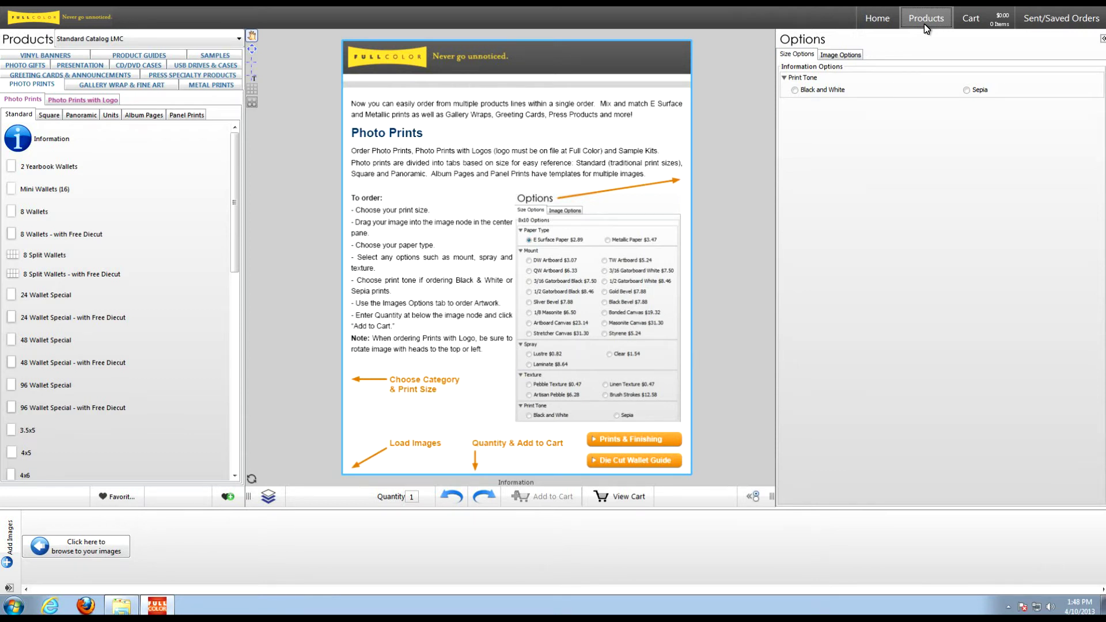
left_click(200, 43)
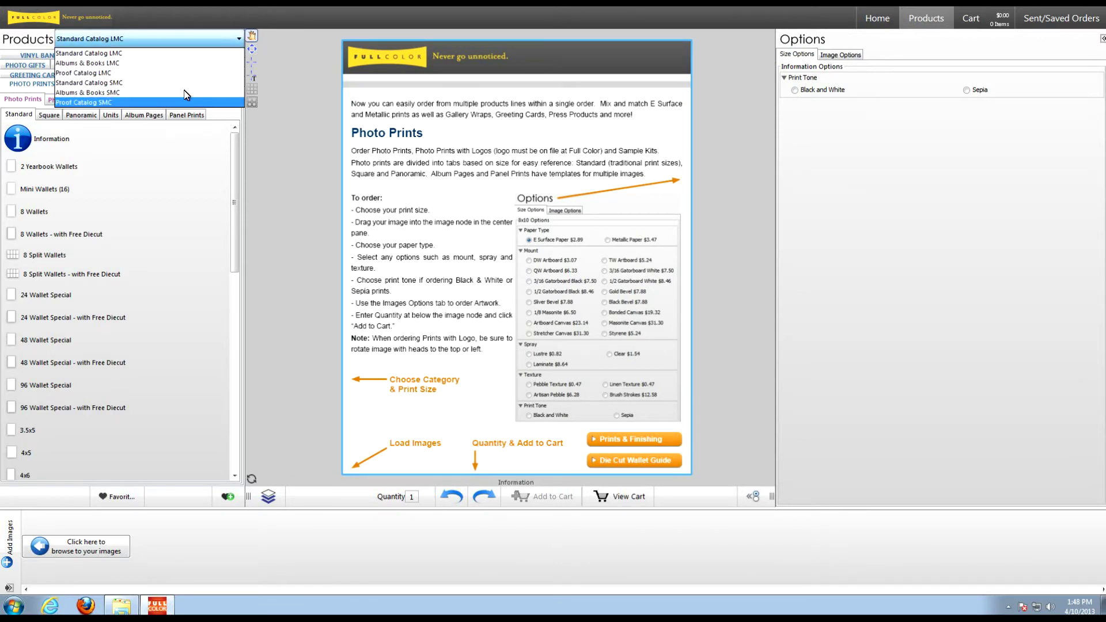
left_click(188, 41)
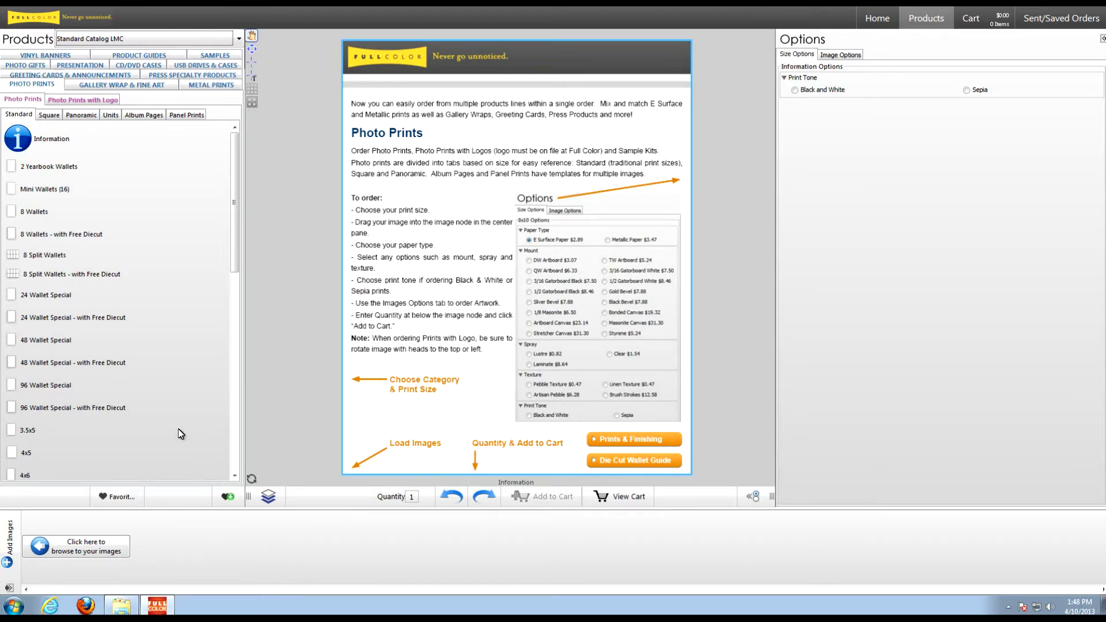
Step: Choose the 8x10 print size and save it as a favorite named '8x10 print'
scroll(105, 427, "down", 6)
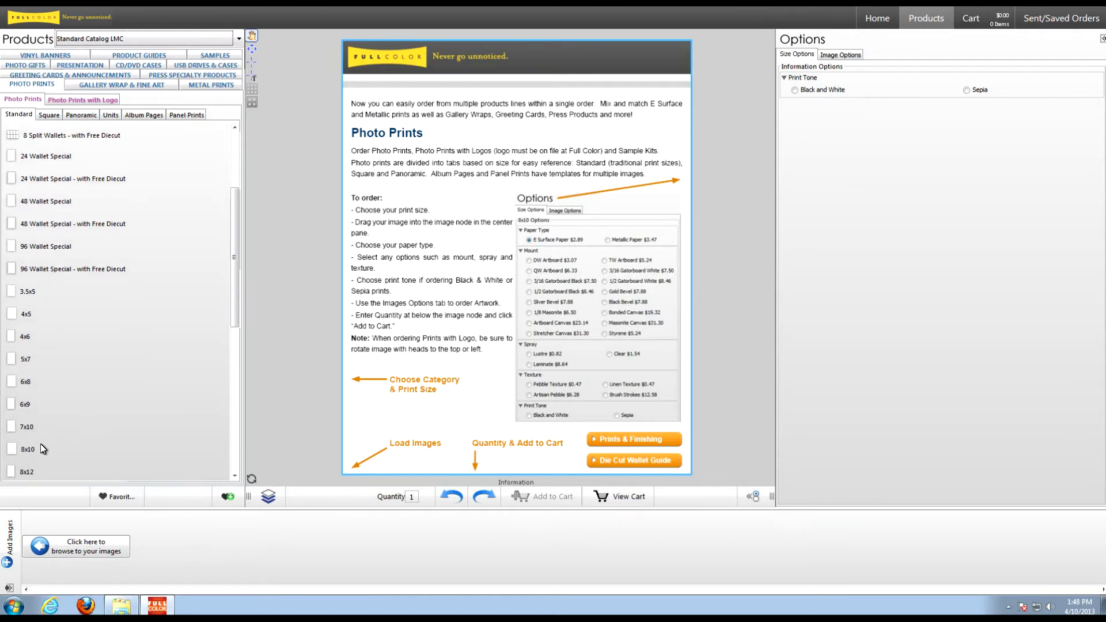
left_click(28, 450)
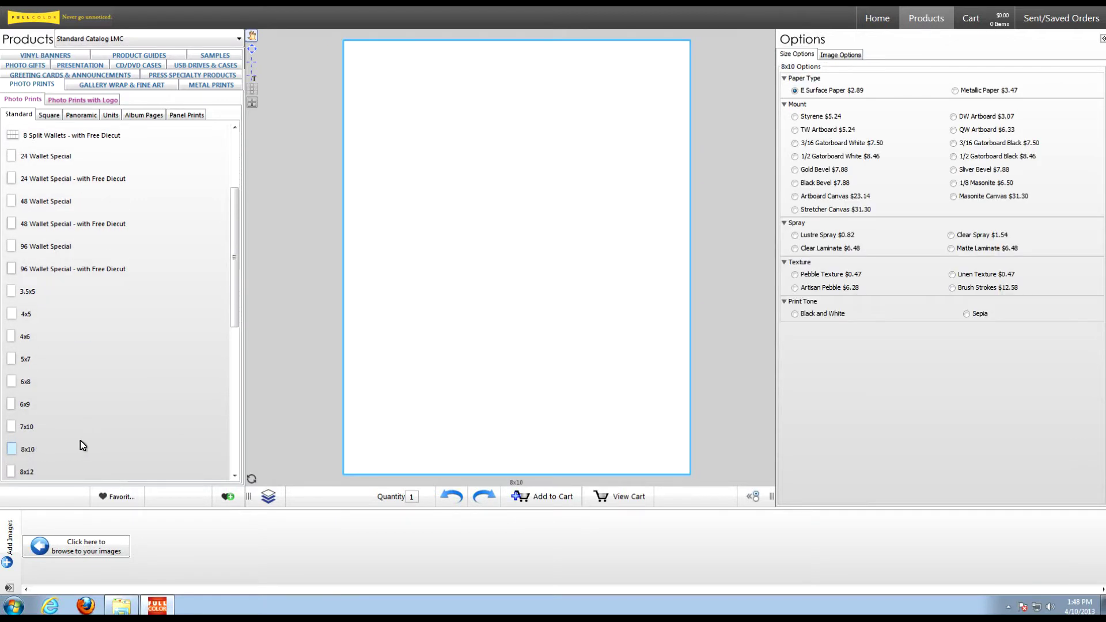
left_click(229, 497)
left_click(228, 498)
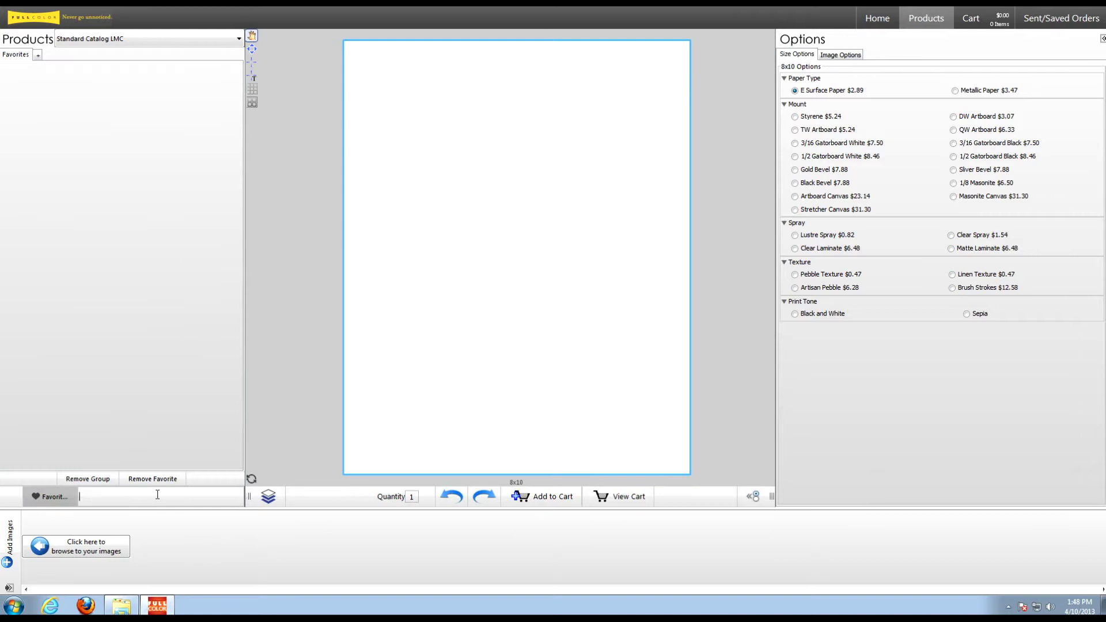
type("8x10 print")
key("Return")
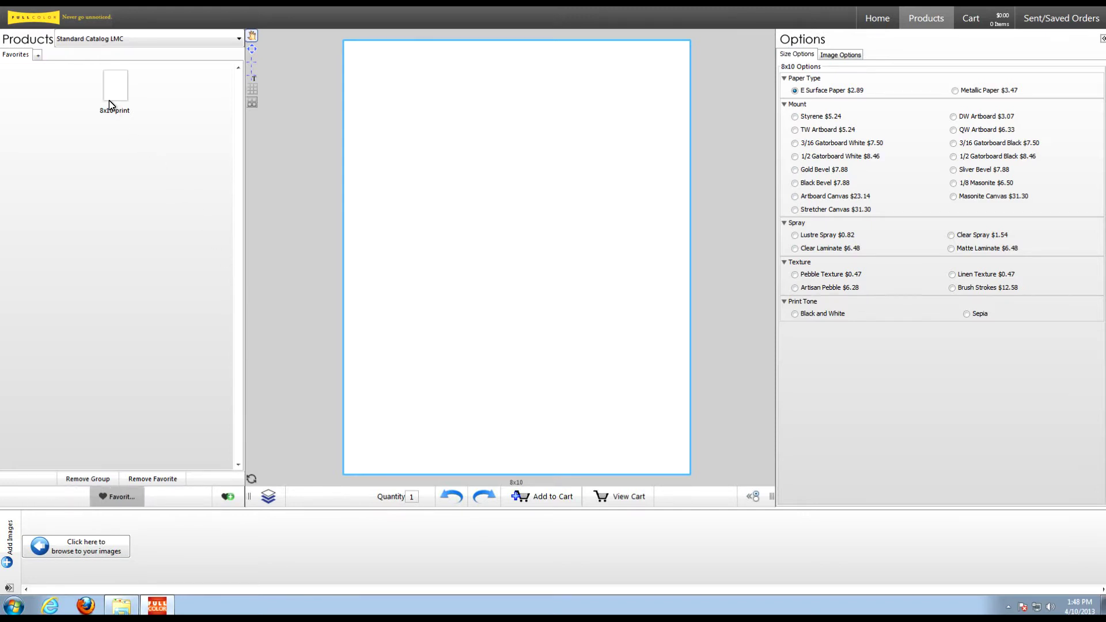
Step: Start and cancel a new favorites group, then return to the full product catalog
left_click(38, 56)
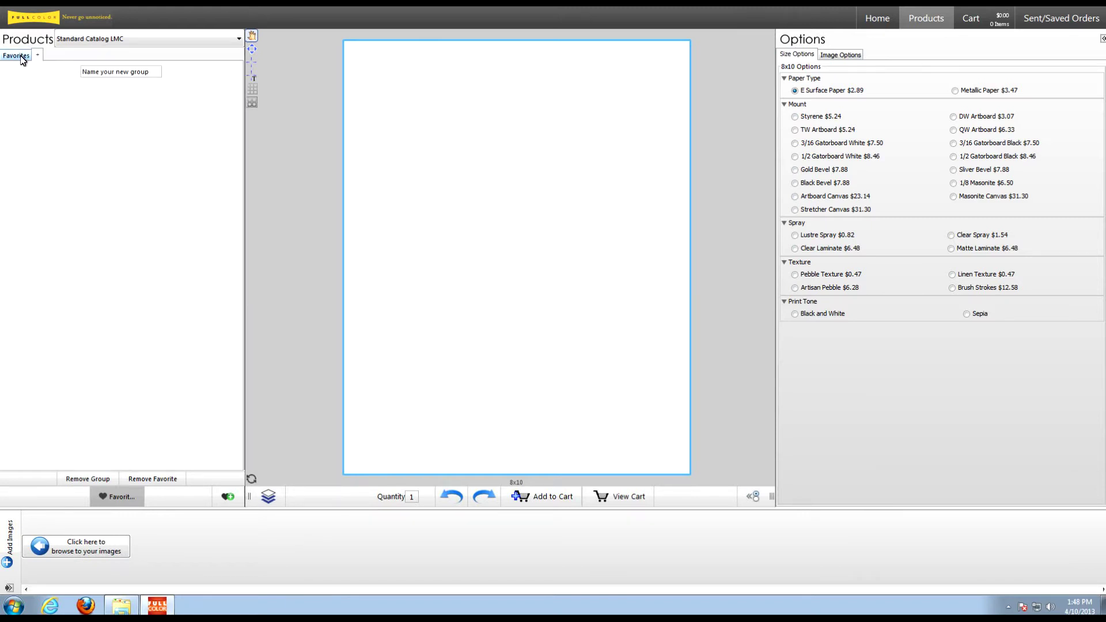
left_click(22, 57)
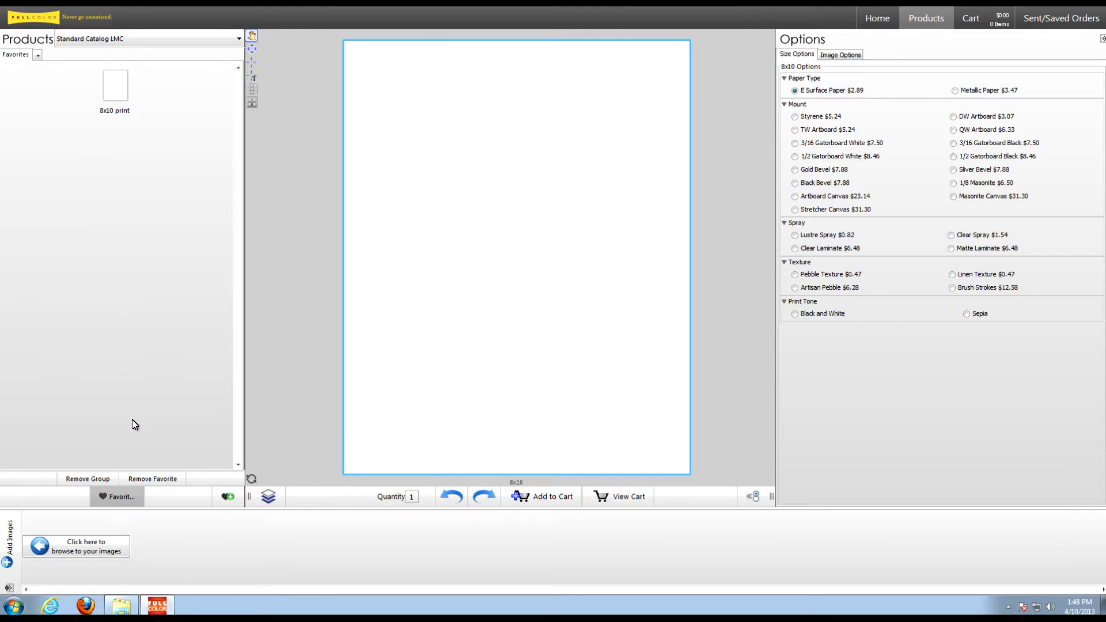
left_click(129, 497)
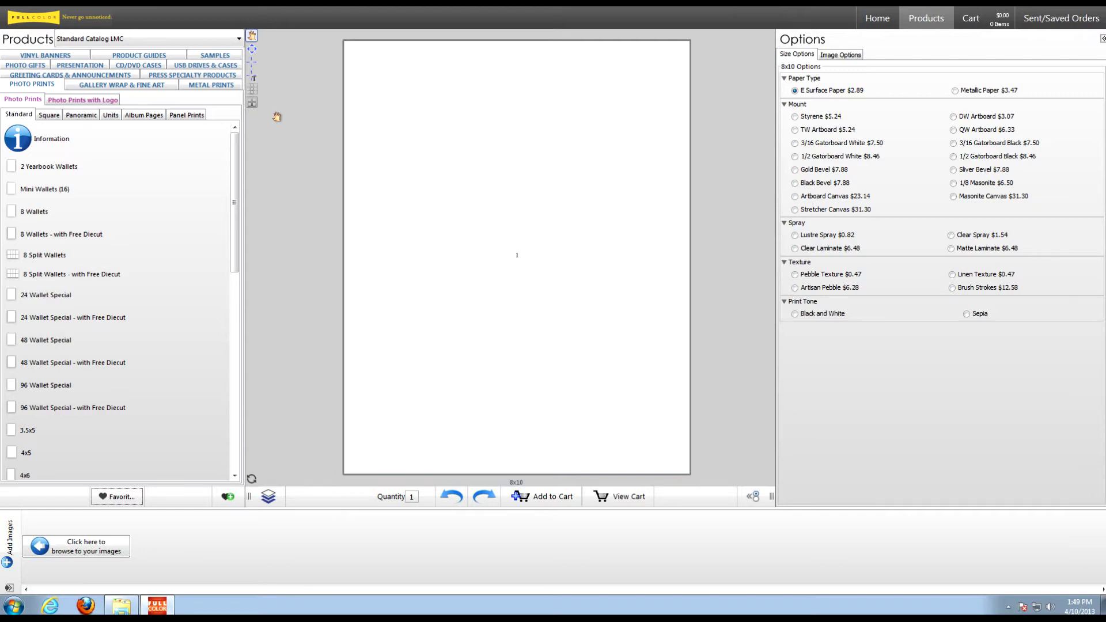
Step: With the image move tool active, rotate the blank 8x10 page to landscape
left_click(251, 36)
mouse_move(531, 414)
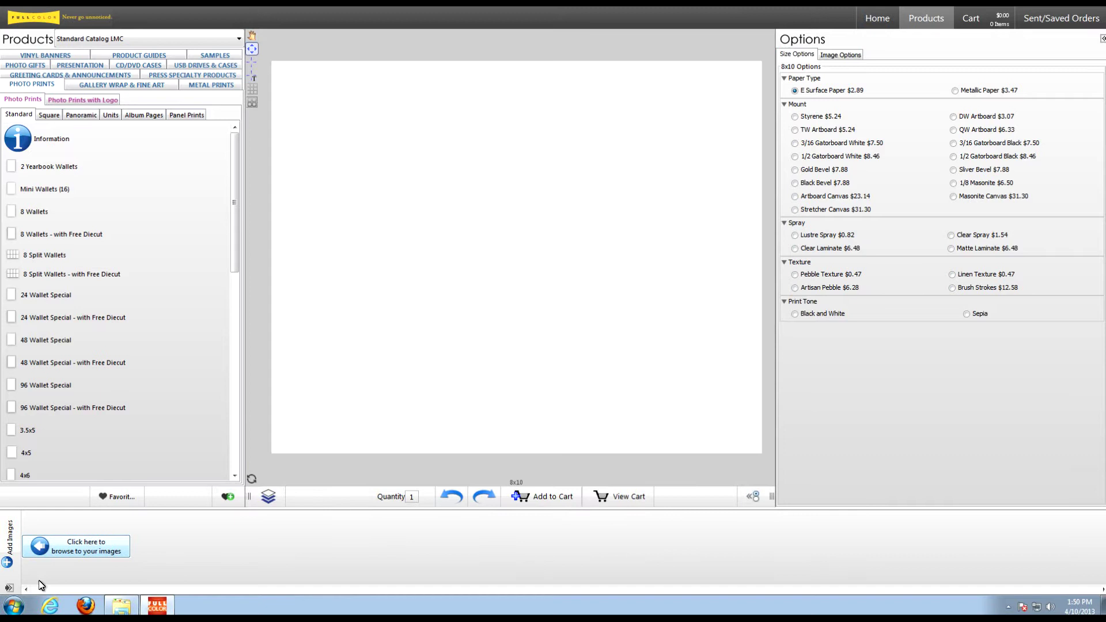
scroll(36, 438, "down", 3)
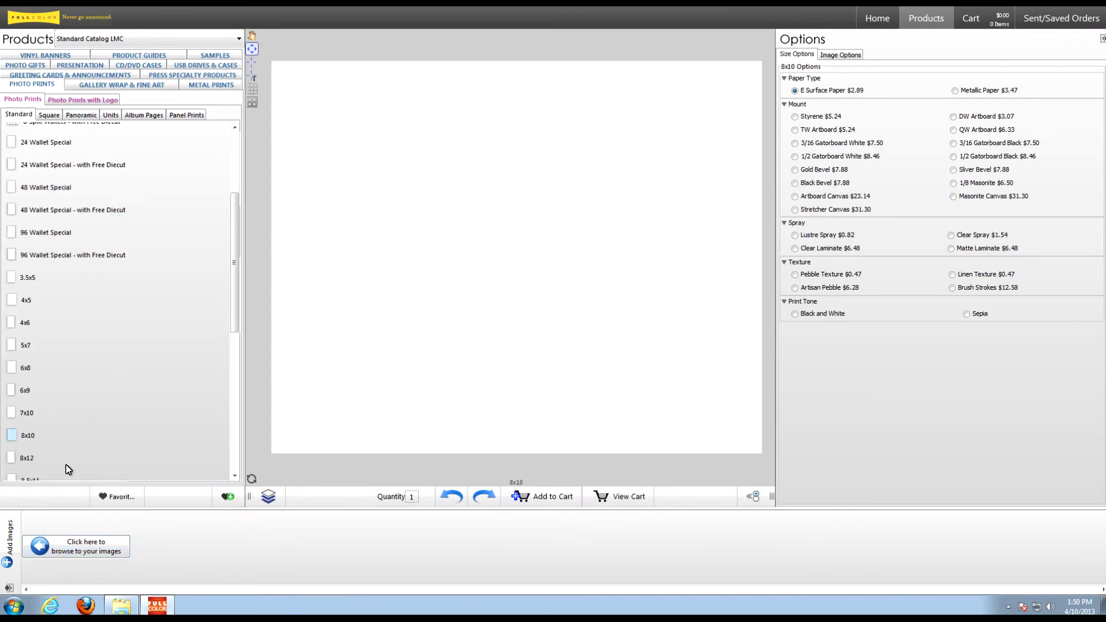
Step: Load the three baby photos from the Images folder into the image tray
left_click(75, 546)
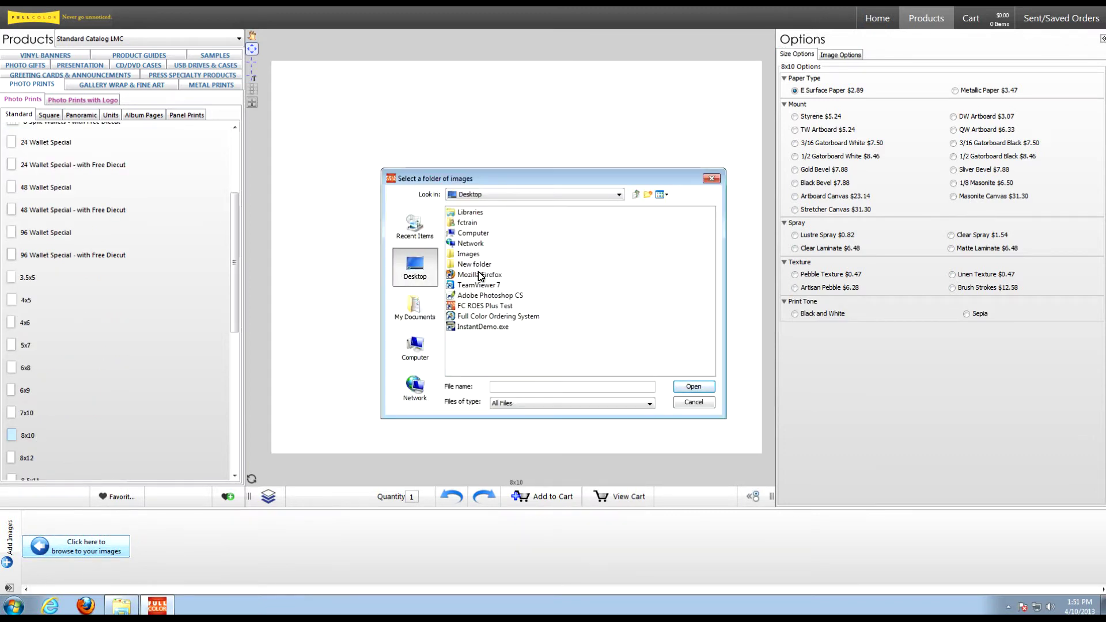
double_click(468, 254)
left_click(469, 232)
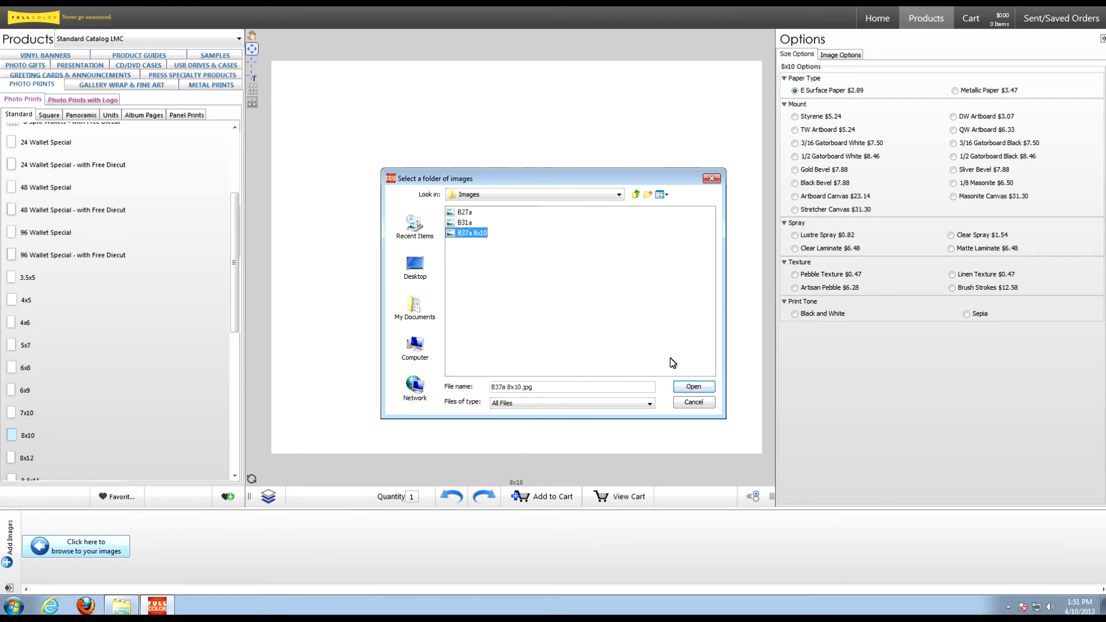
left_click(695, 386)
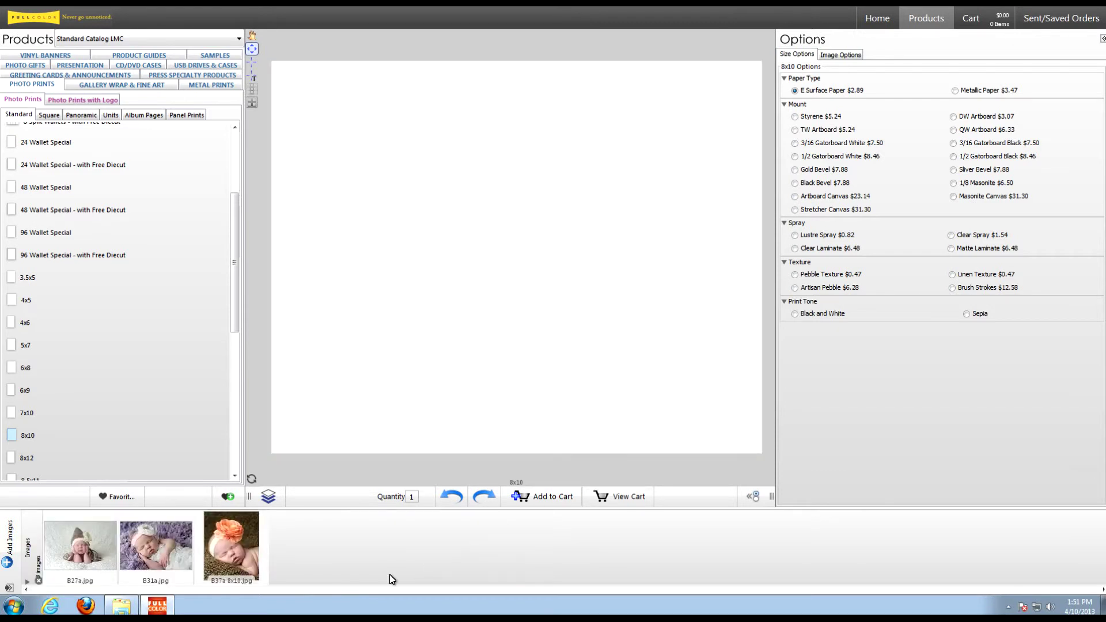
Step: Place B27a.jpg on the 8x10 page, zoom it in and shift it right
left_click_drag(116, 548, 621, 356)
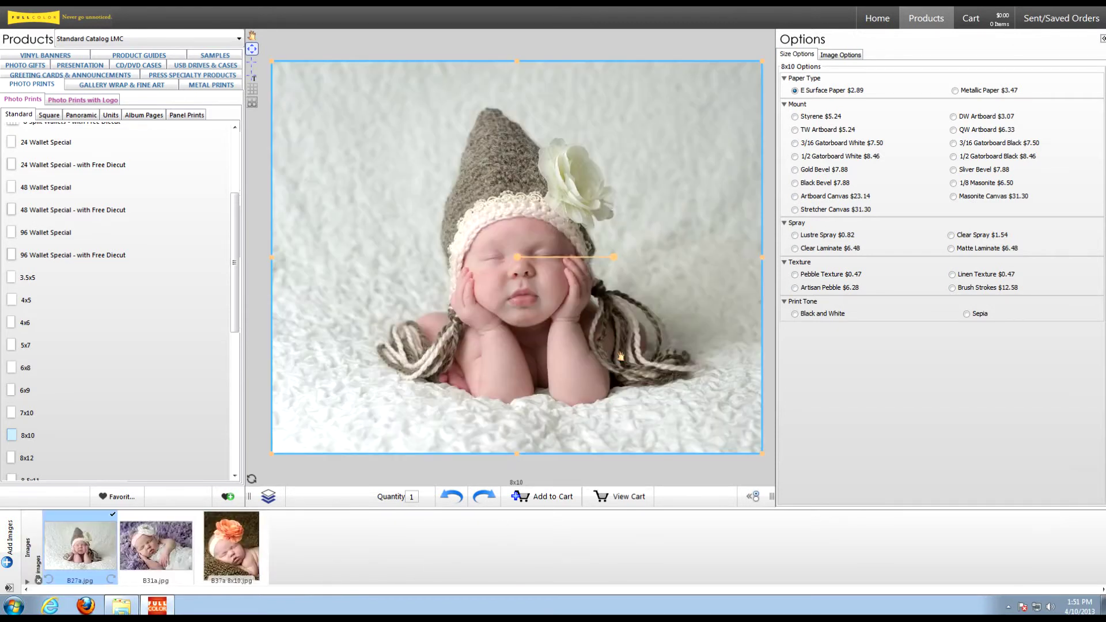
mouse_move(475, 465)
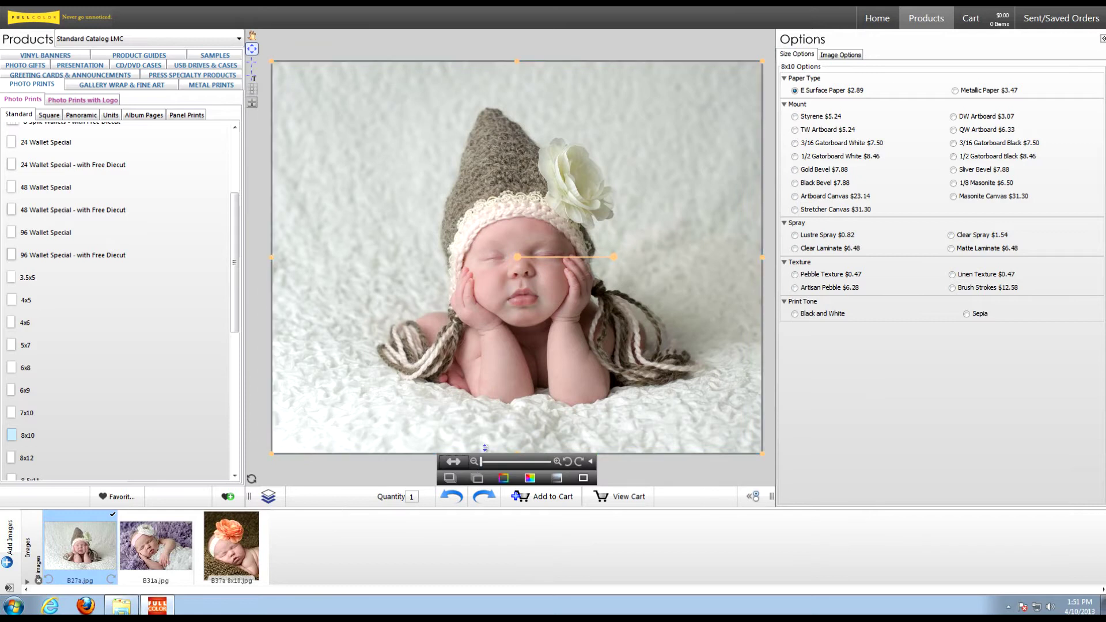
left_click_drag(481, 461, 486, 462)
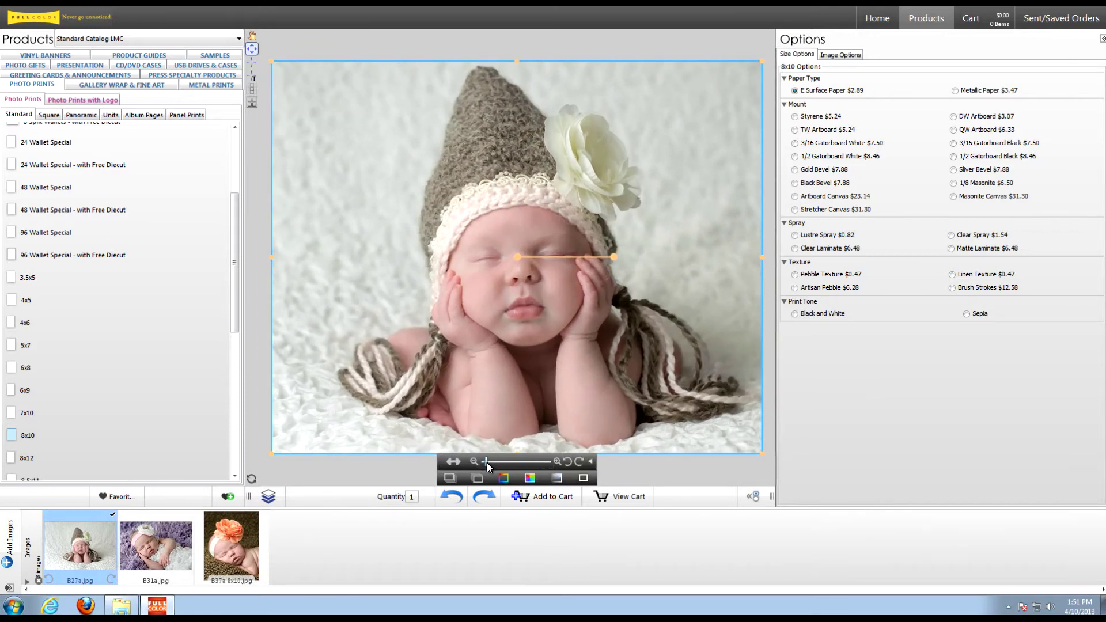
left_click_drag(488, 399, 584, 402)
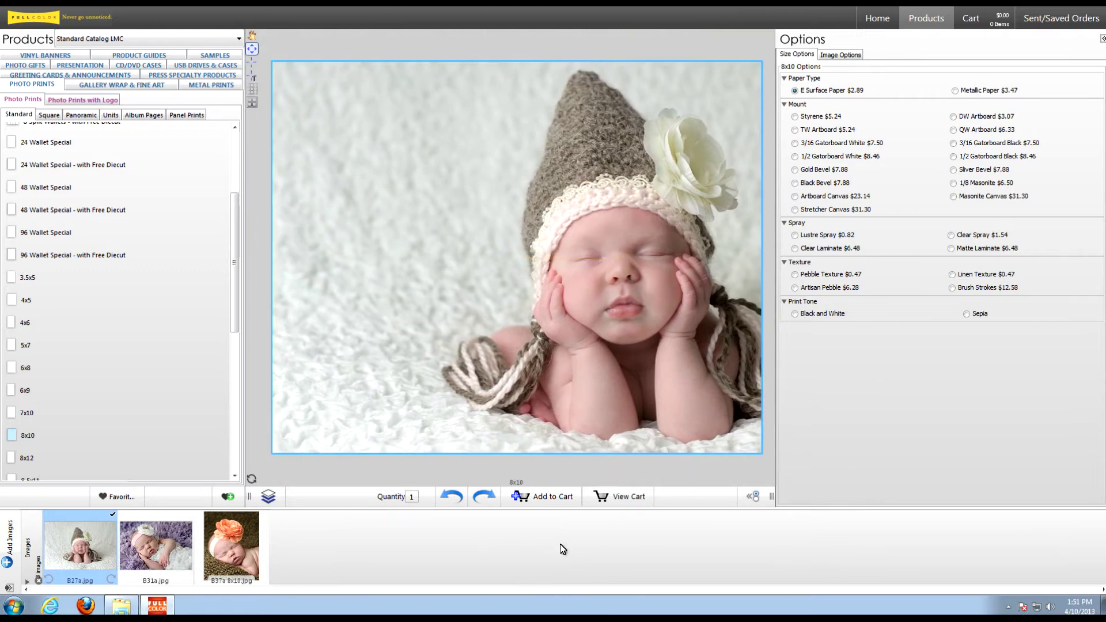
Step: Draw a small image box at the top-left and drop the B31a photo into it
left_click(252, 62)
left_click_drag(299, 96, 449, 209)
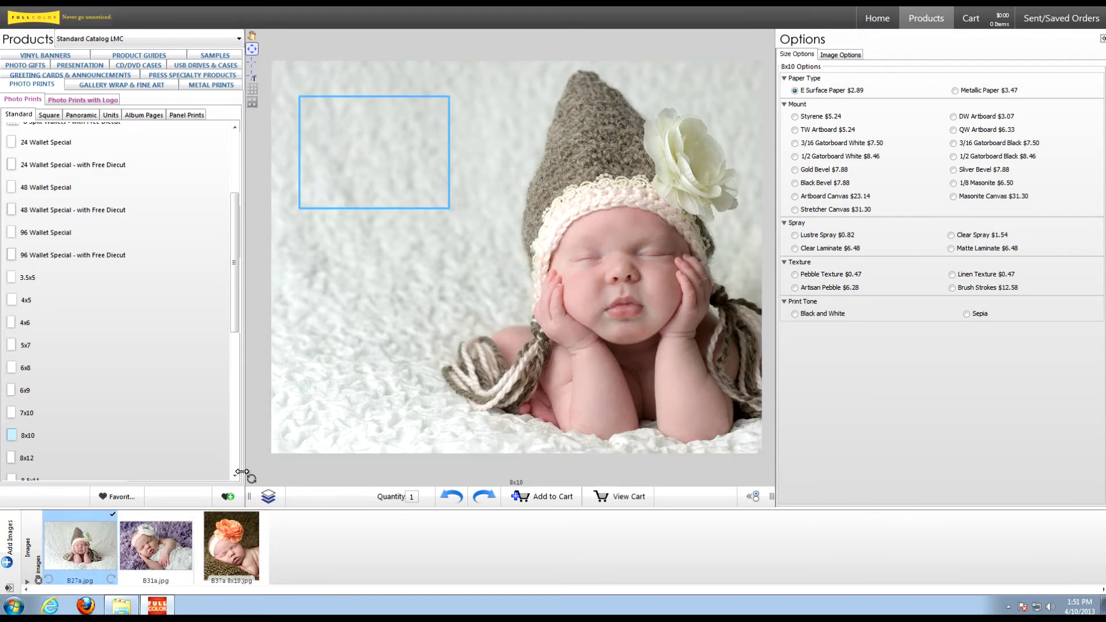
mouse_move(176, 554)
left_mouse_down()
mouse_move(397, 190)
mouse_move(401, 123)
left_mouse_up()
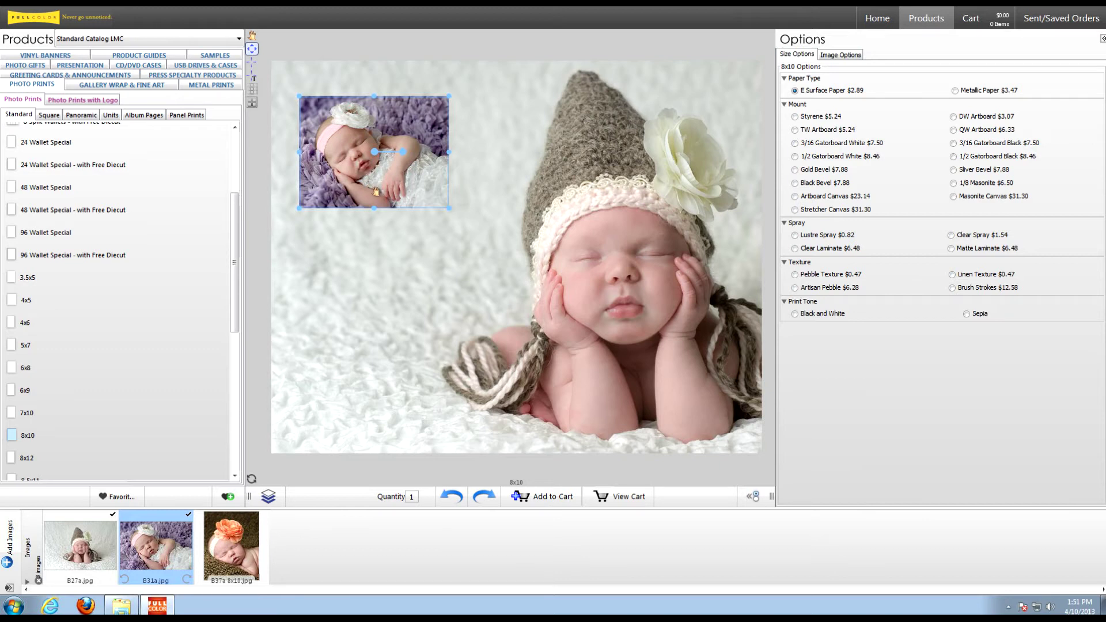
Step: Zoom the B31a inset out slightly and give it a white stroke border
left_click(375, 193)
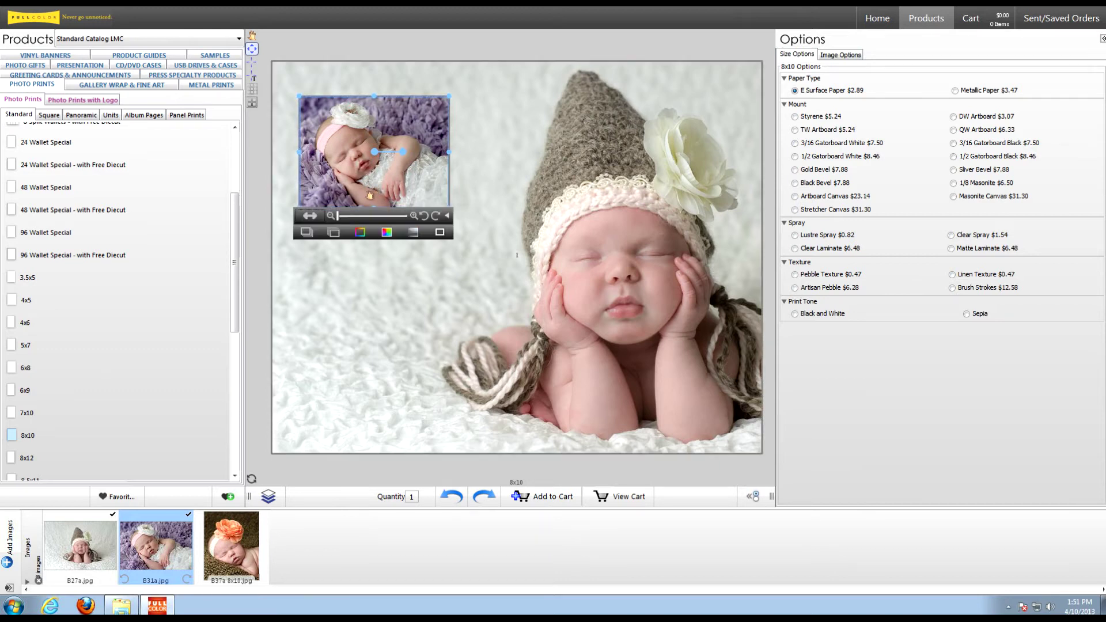
left_click(338, 213)
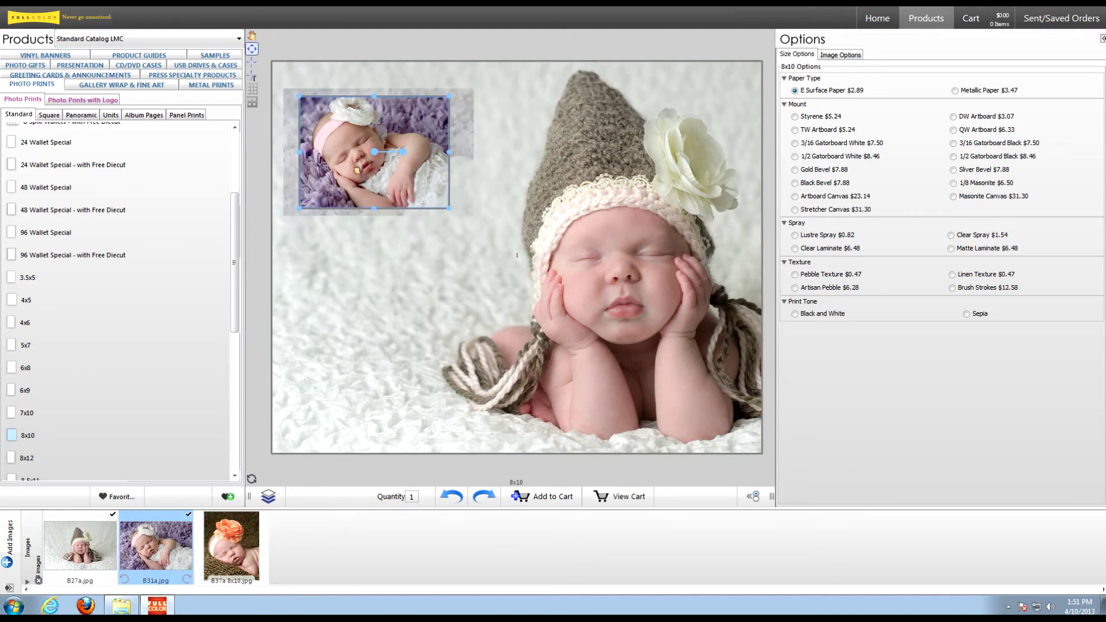
left_click(361, 170)
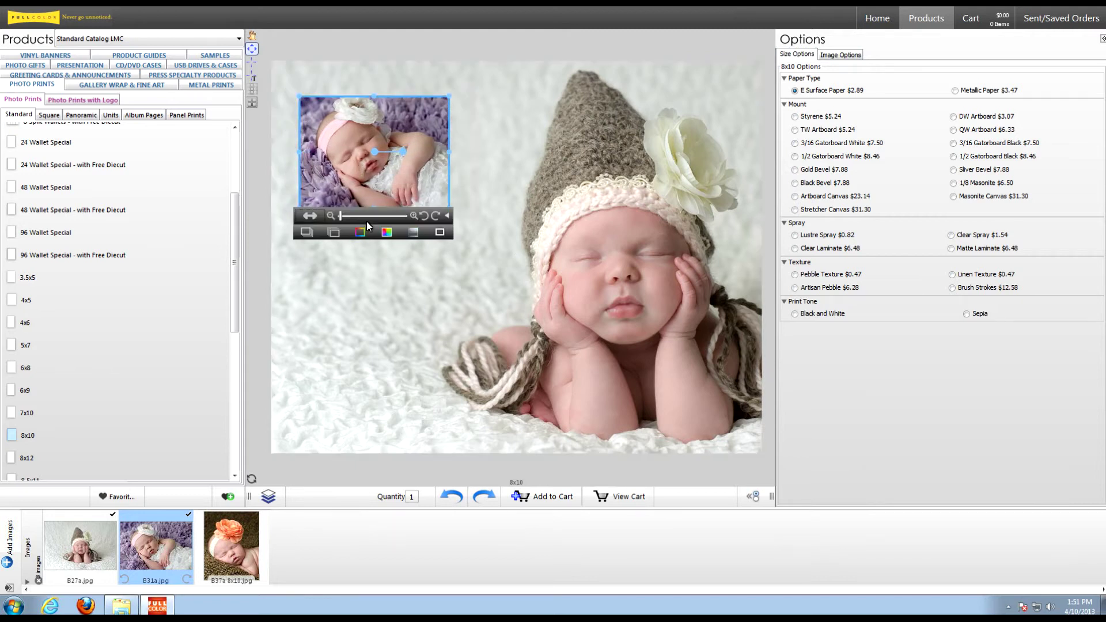
left_click(355, 233)
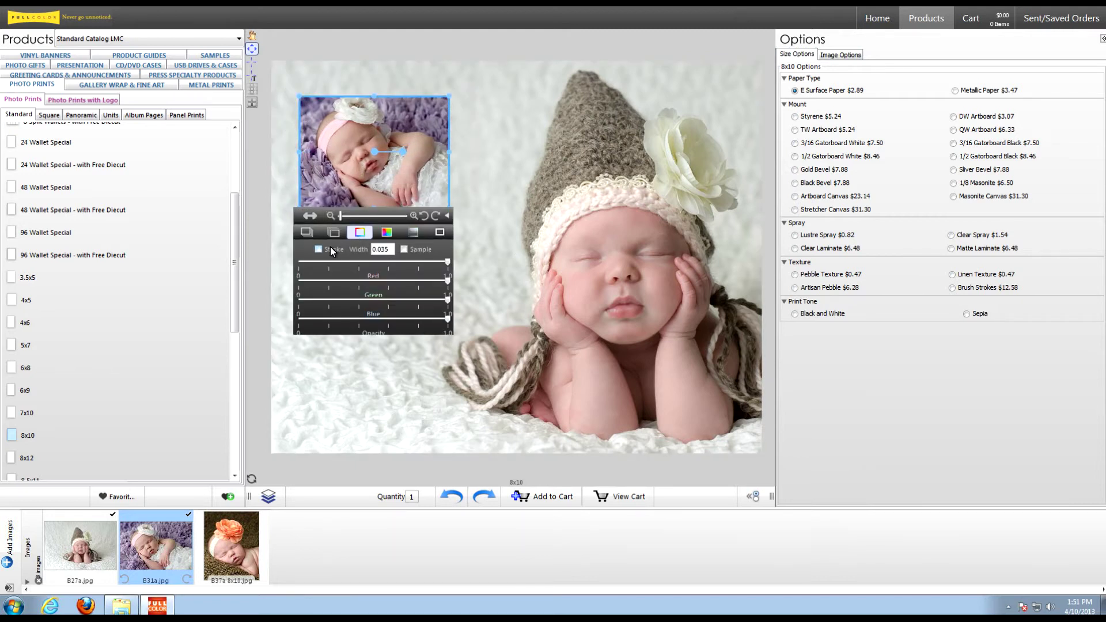
left_click(330, 247)
left_click(403, 242)
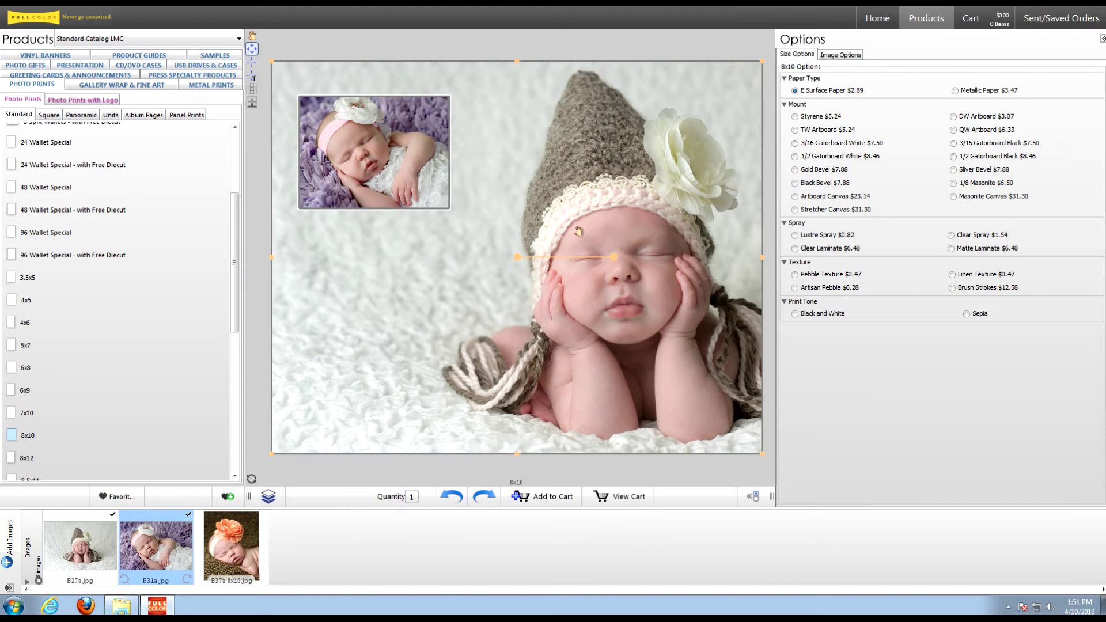
Step: Duplicate the bordered inset and move the copy below the original
left_click(410, 107)
right_click(384, 185)
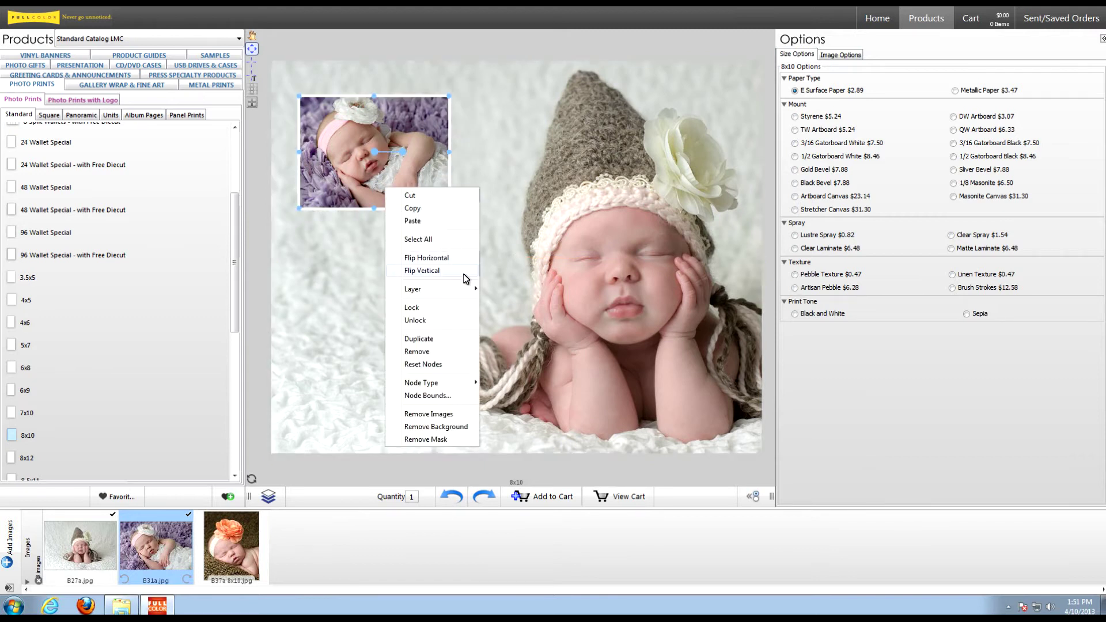
left_click(426, 339)
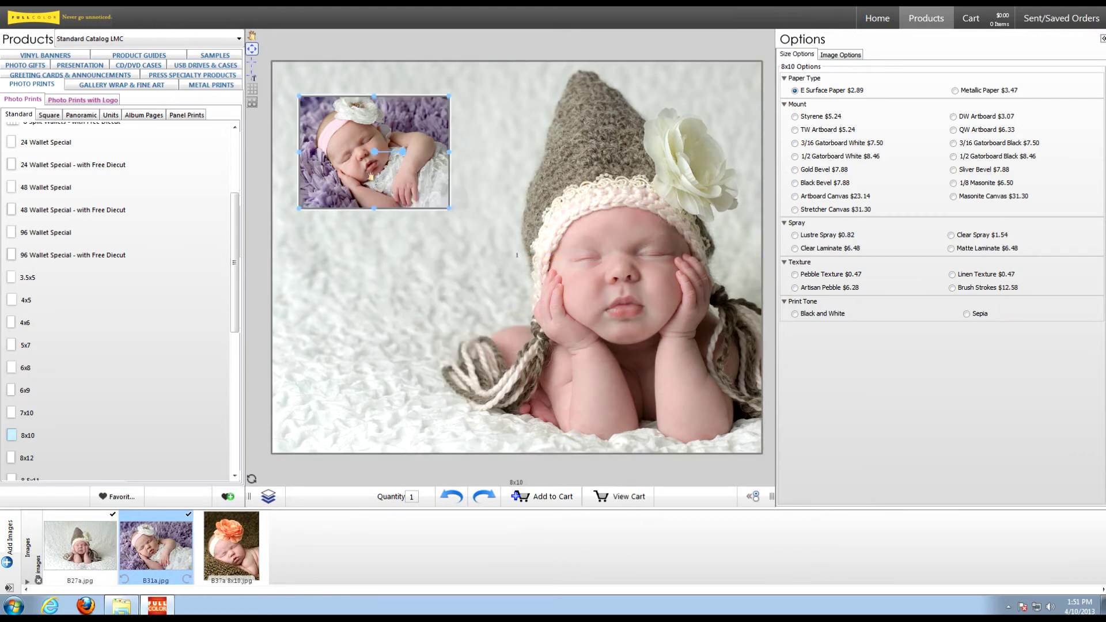
left_click_drag(371, 159, 375, 284)
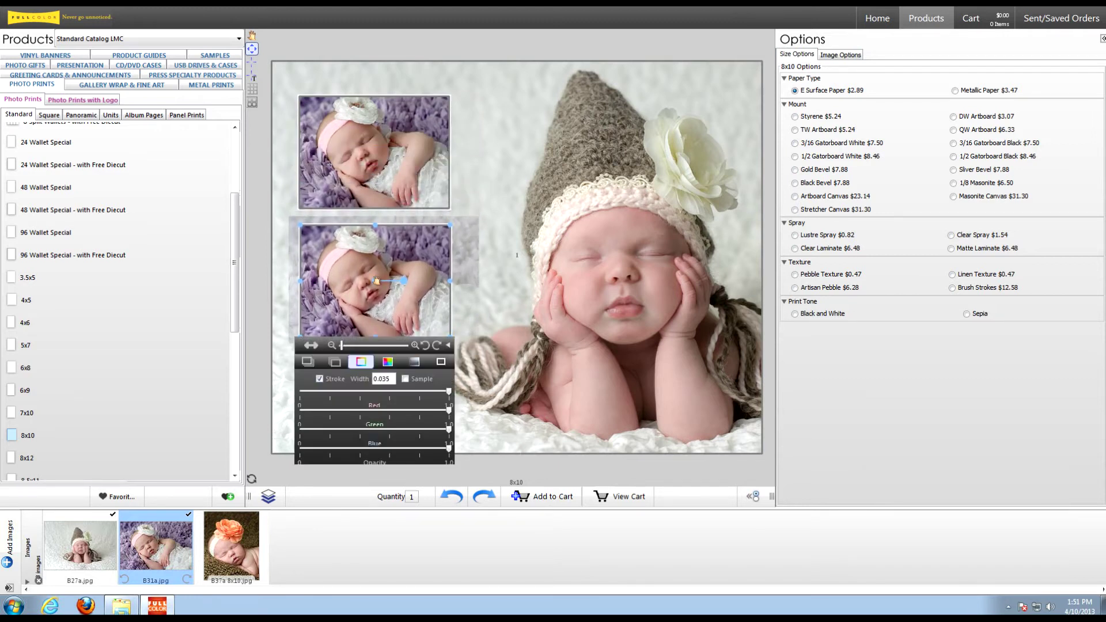
left_click(668, 547)
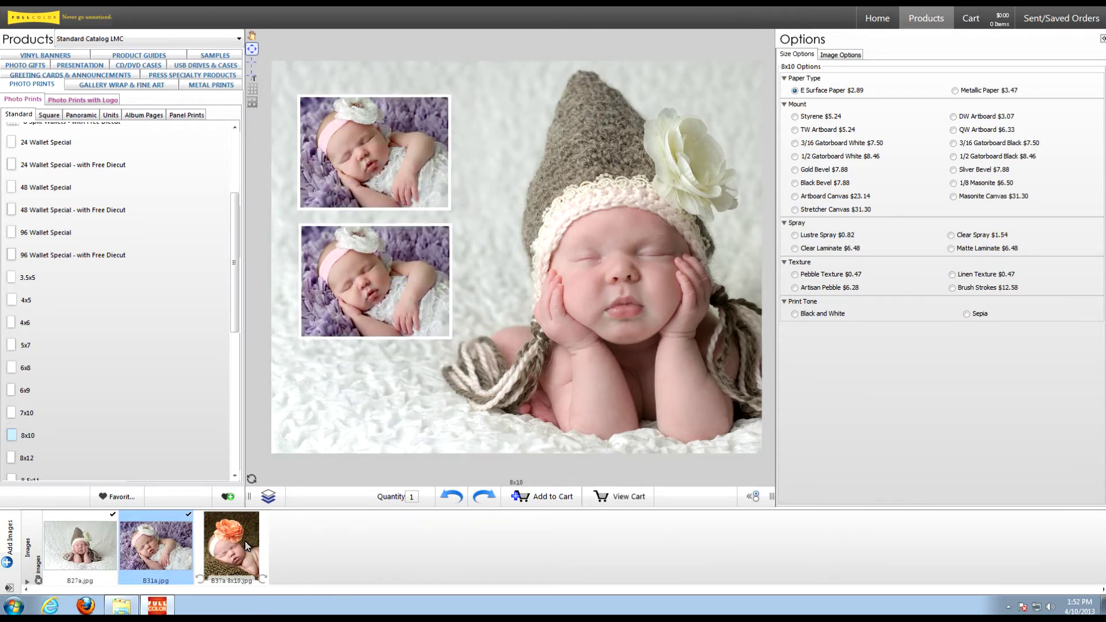
Step: Fill the lower inset with the B37a orange-flower photo, rotated 90° left and repositioned
left_click_drag(231, 544, 375, 282)
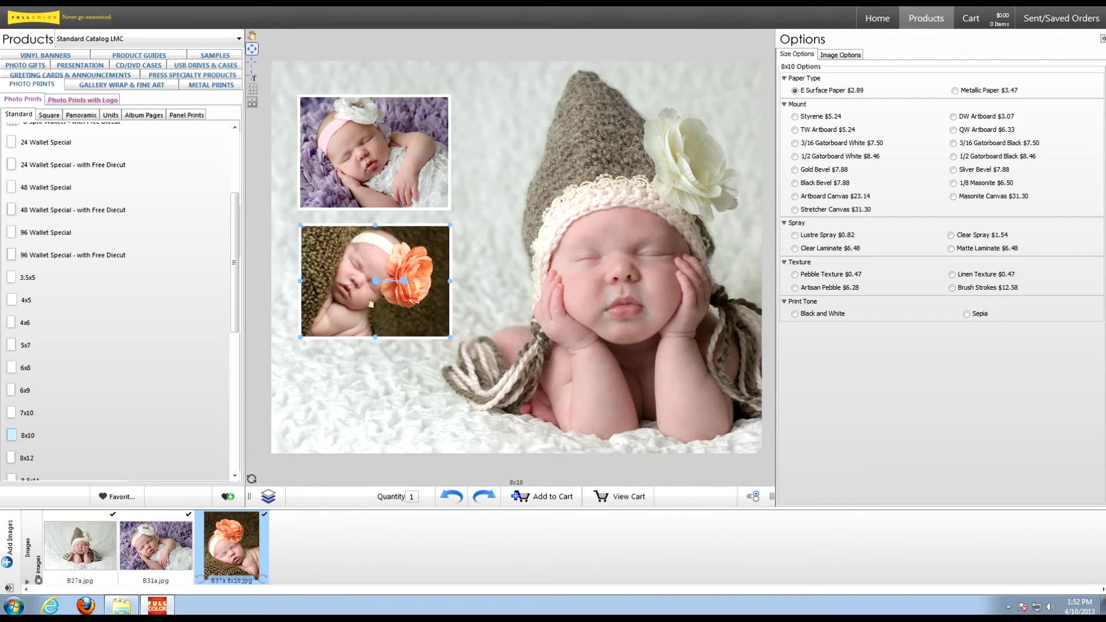
left_click(425, 343)
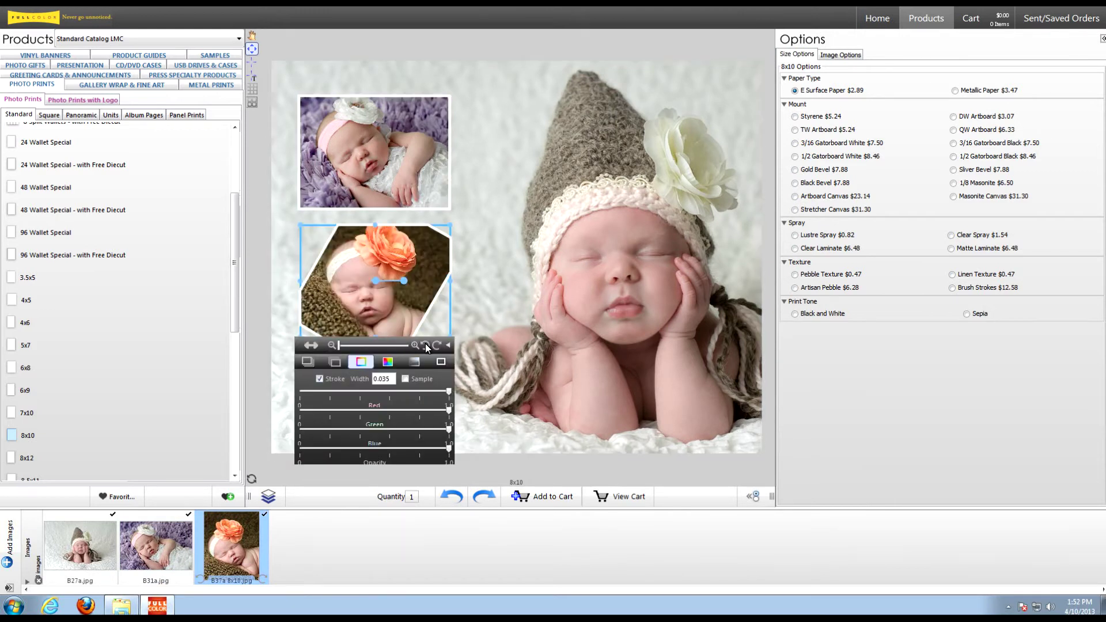
left_click_drag(391, 325, 389, 310)
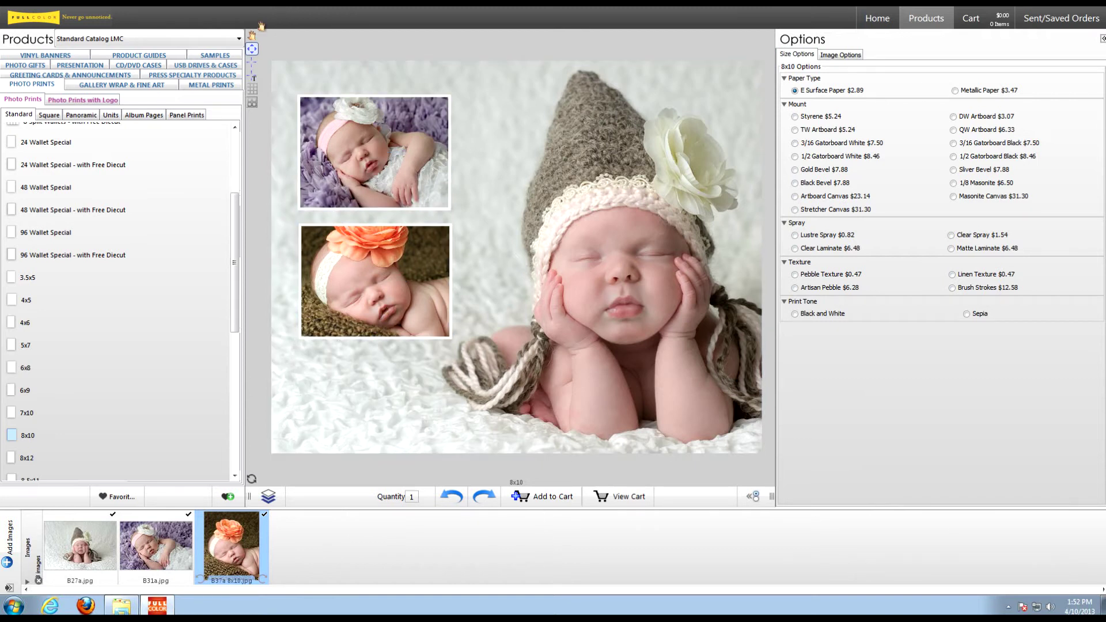
Step: Add a text box below the two insets reading 'Sophia'
left_click(252, 79)
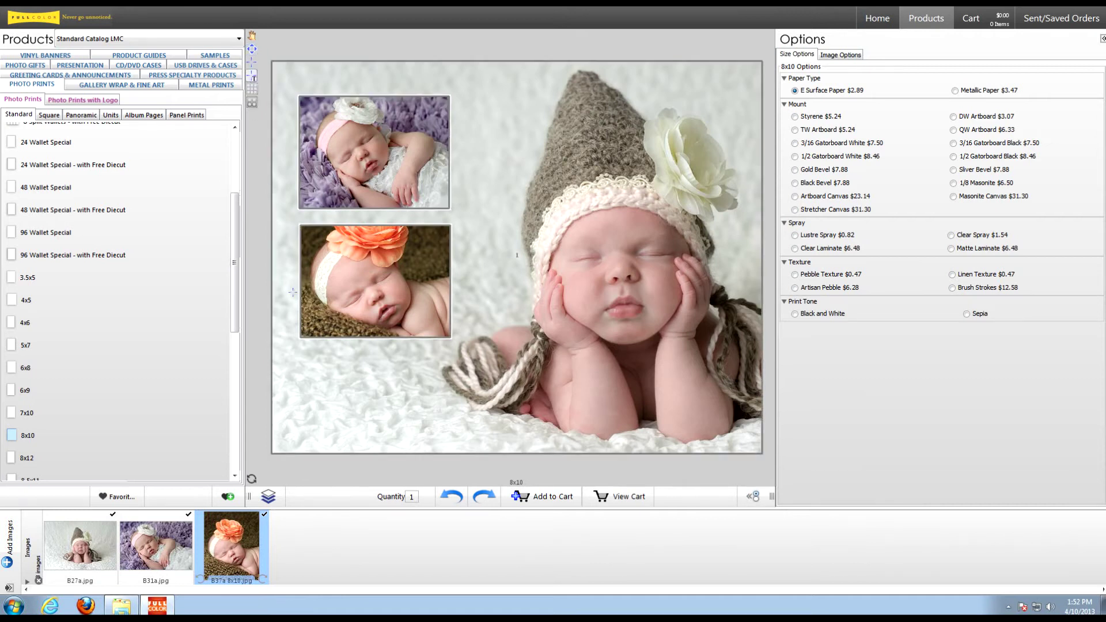
left_click_drag(318, 357, 444, 394)
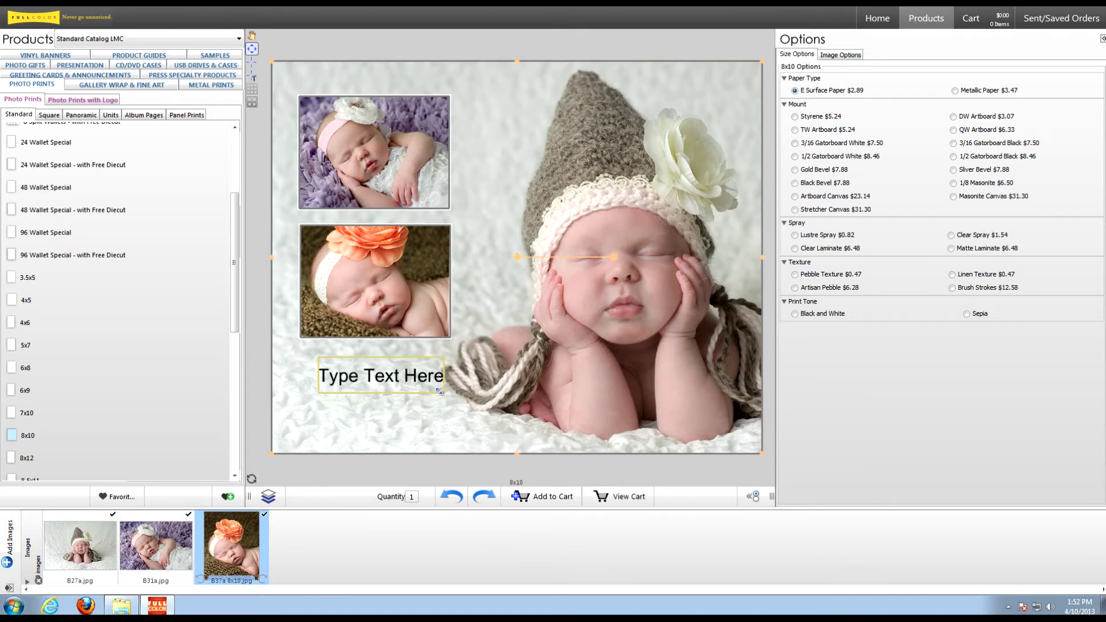
double_click(338, 374)
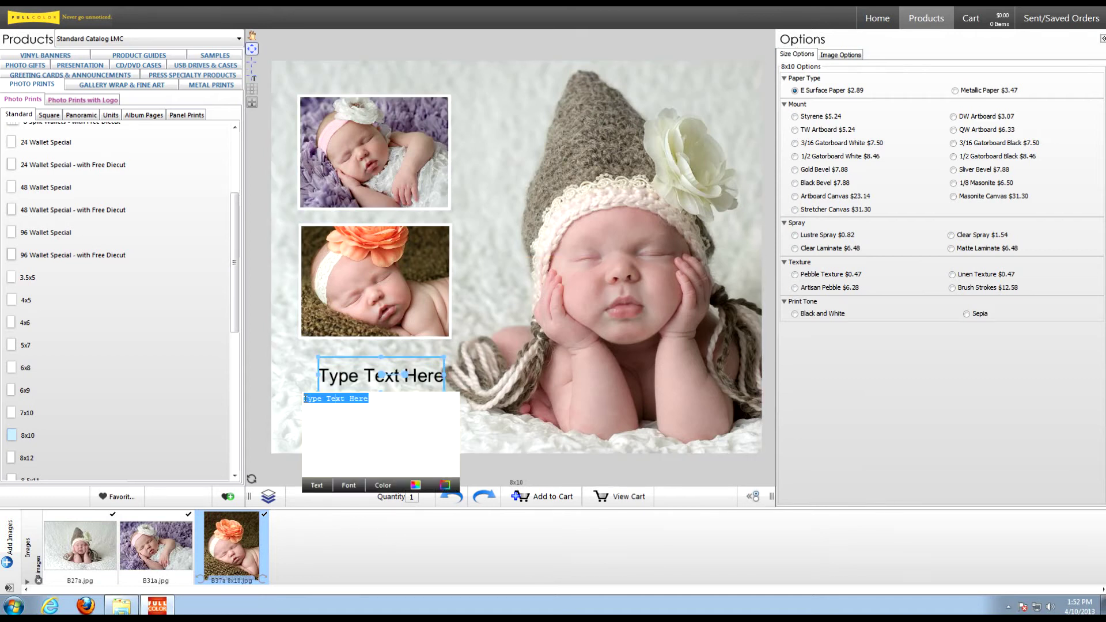
type("Sophia")
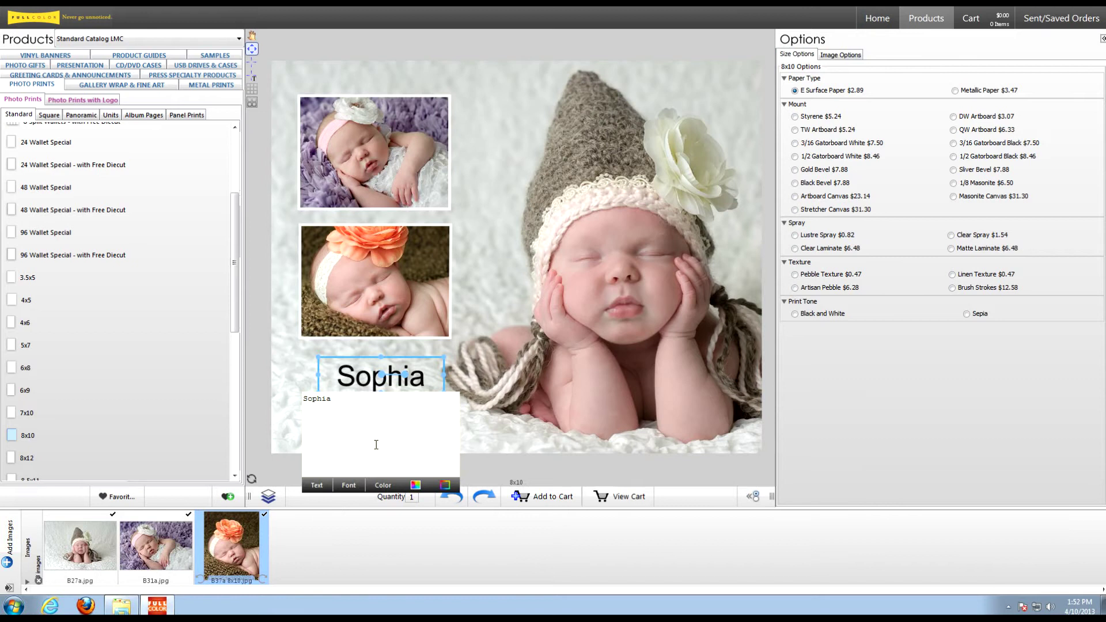
Step: Style the Sophia title in the Aparajita font with a greyish-blue colour
left_click(357, 487)
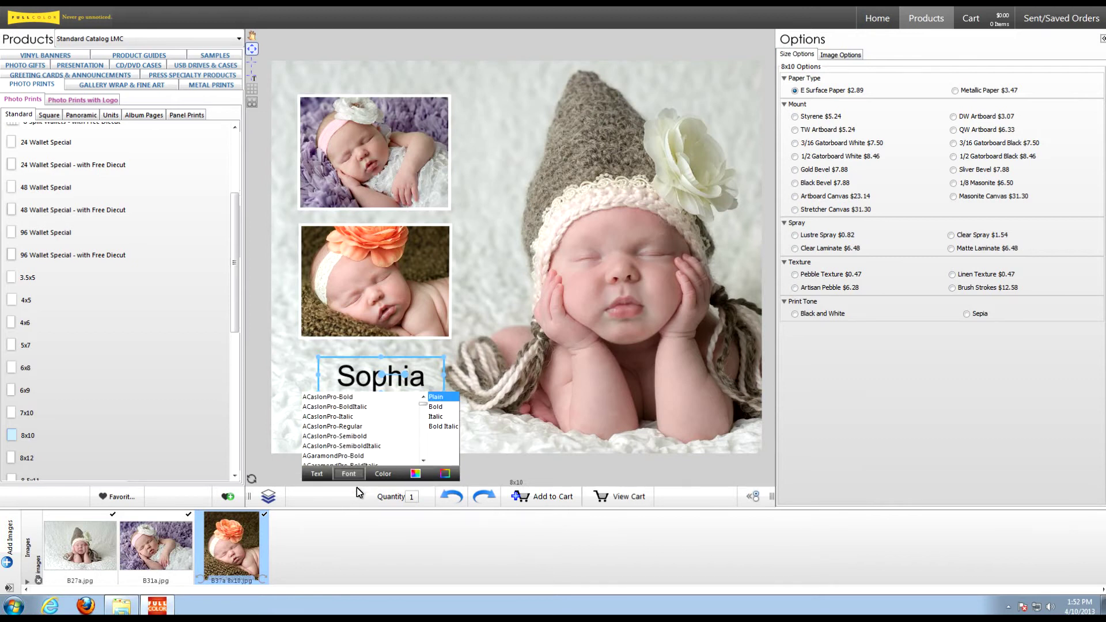
scroll(357, 456, "down", 6)
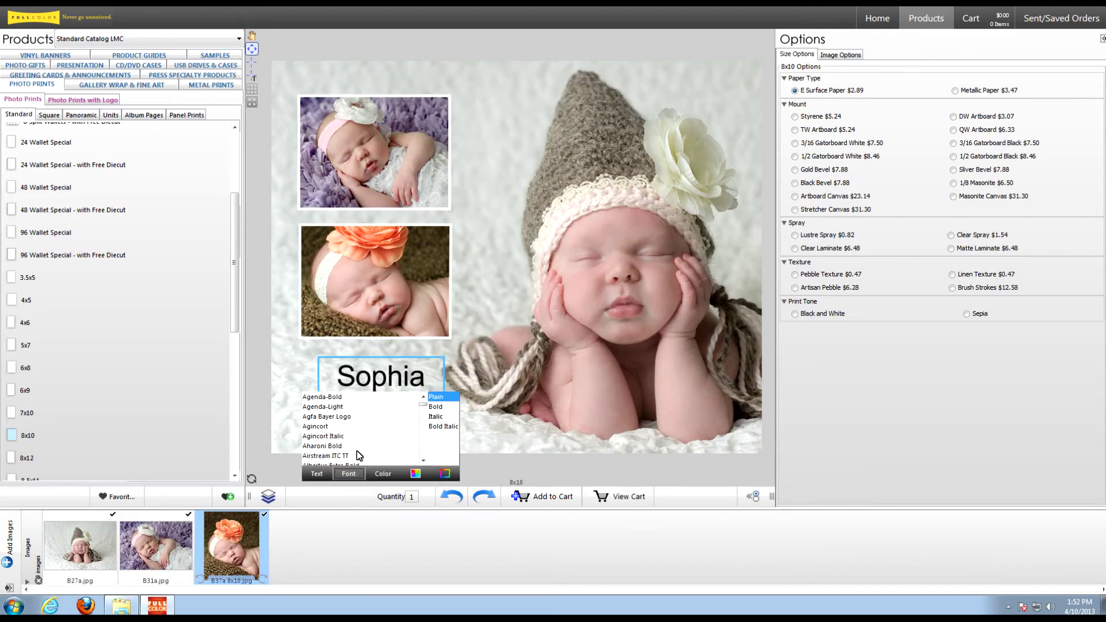
scroll(357, 456, "down", 5)
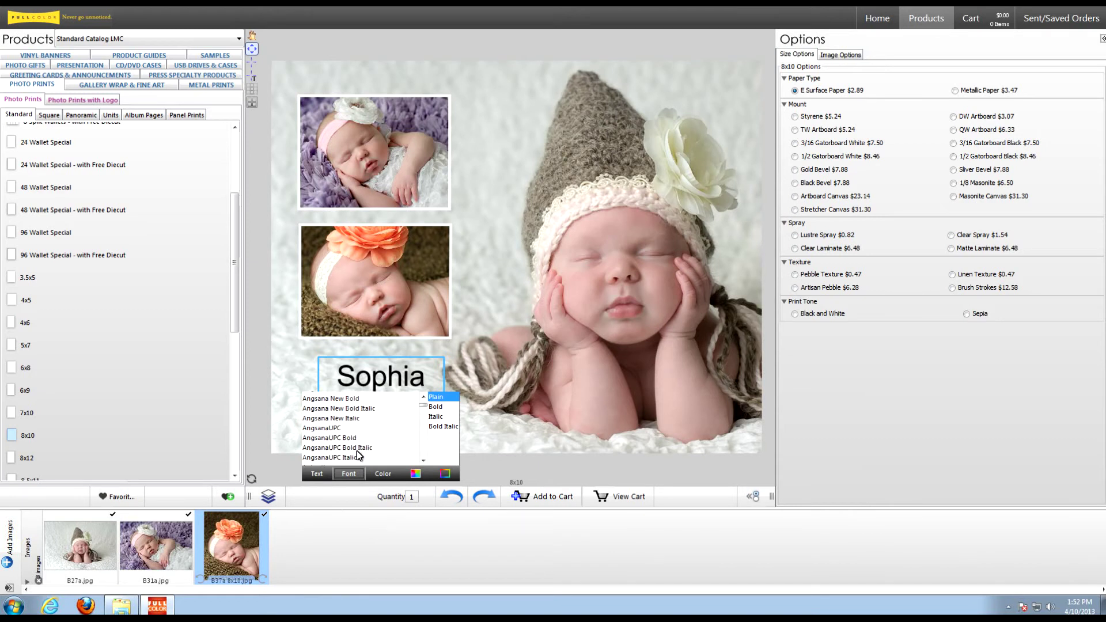
left_click(334, 442)
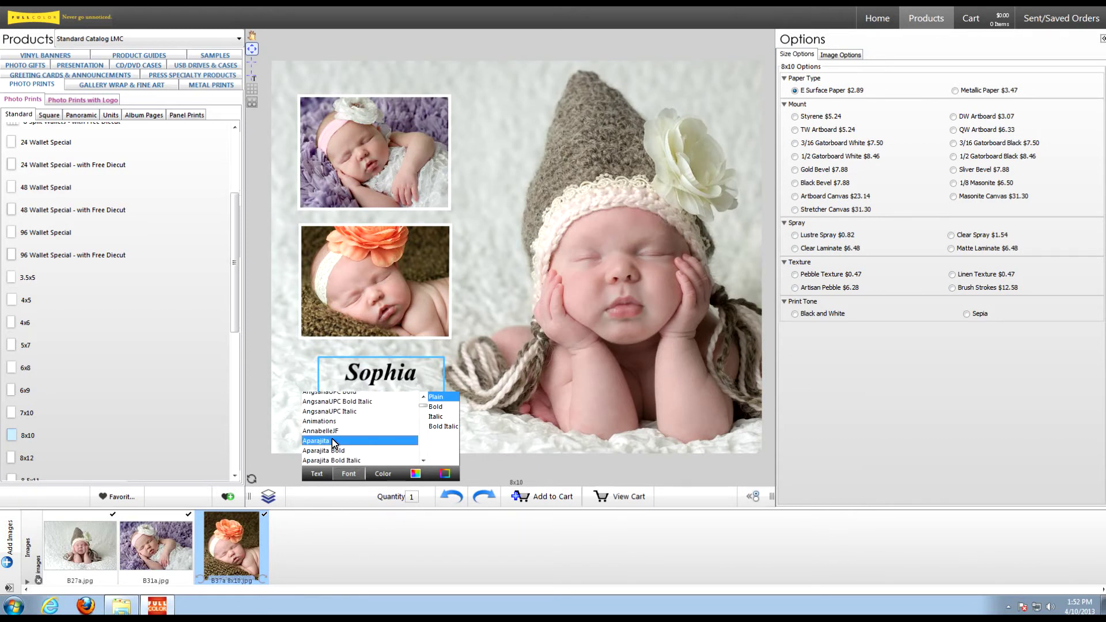
left_click(387, 473)
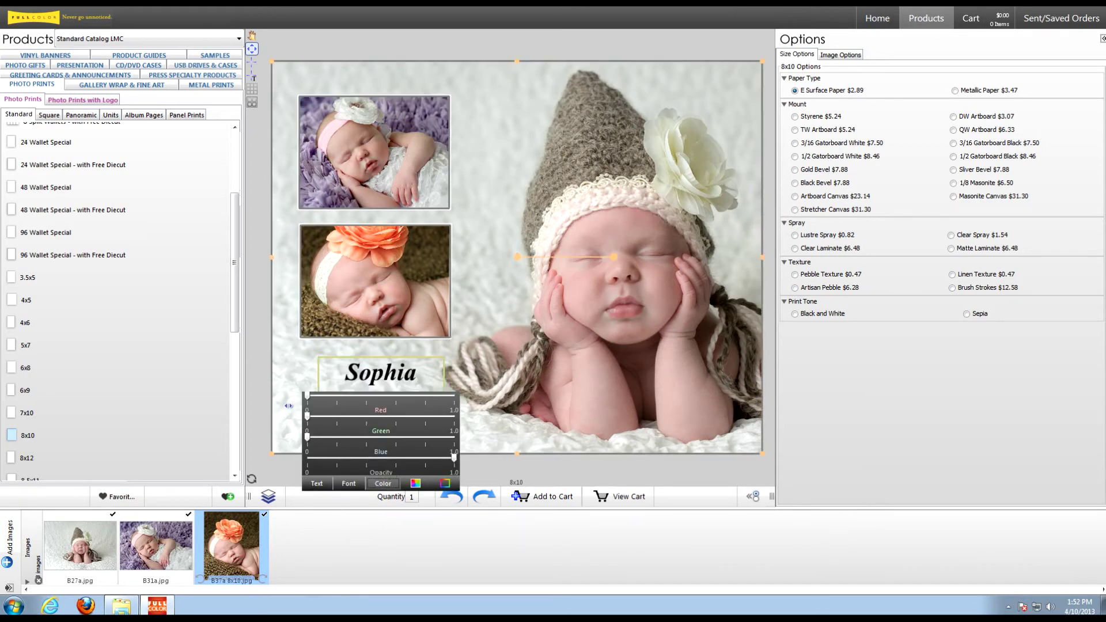
left_click_drag(307, 416, 374, 423)
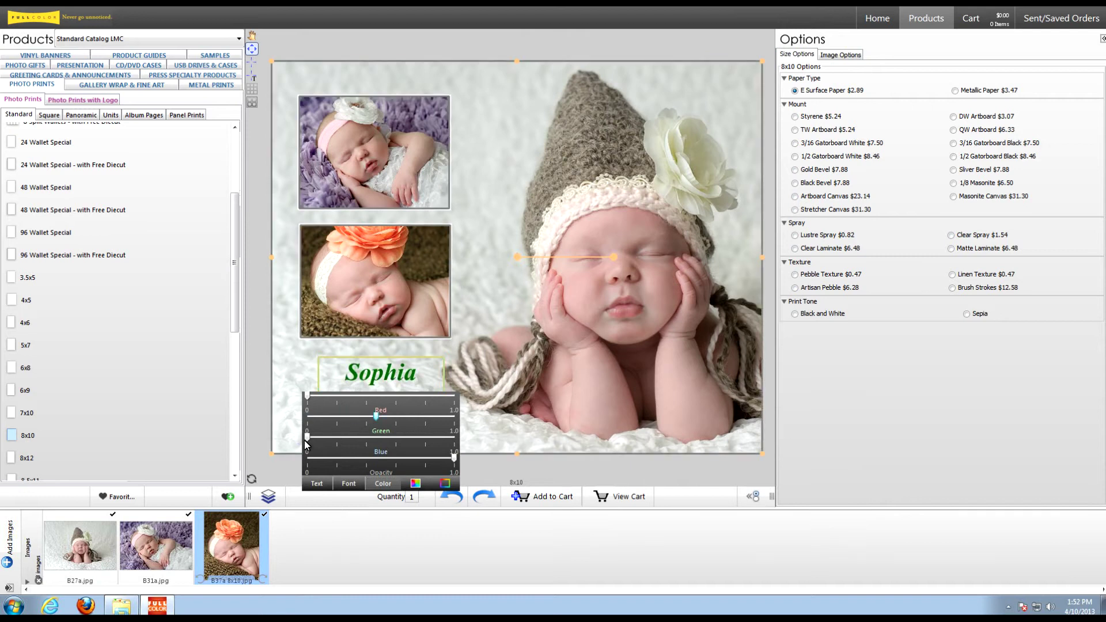
left_click_drag(307, 436, 390, 438)
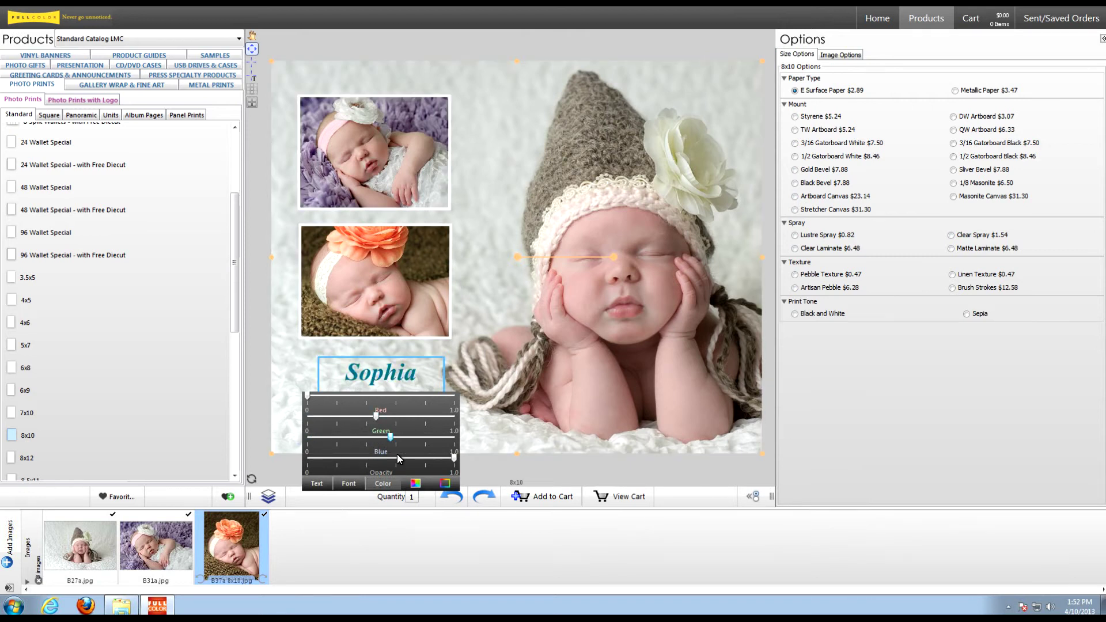
left_click_drag(311, 399, 377, 403)
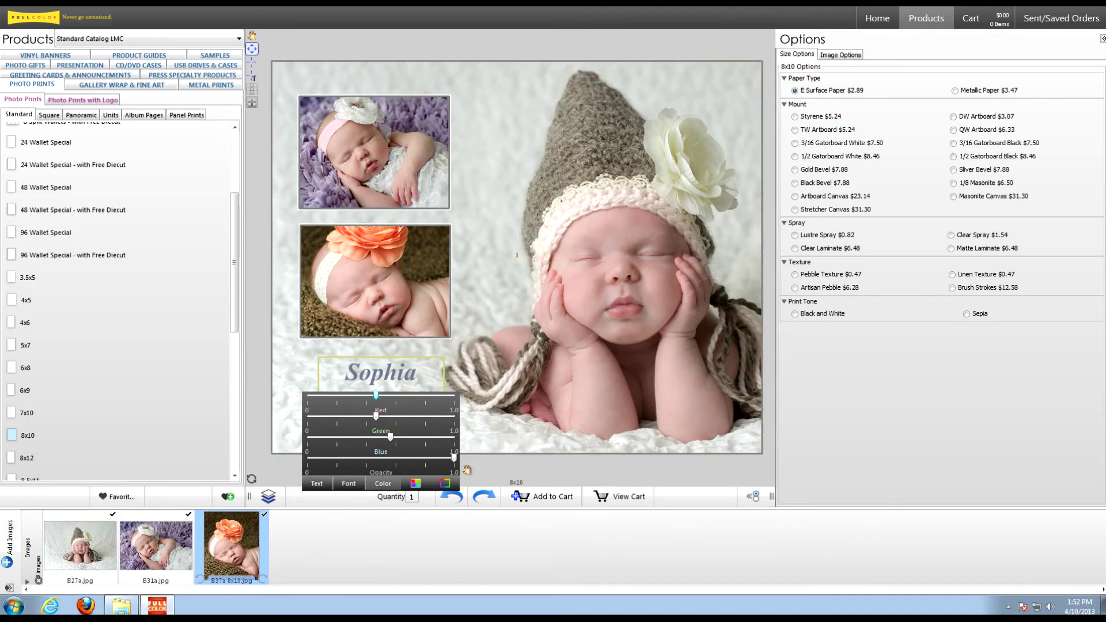
left_click(319, 484)
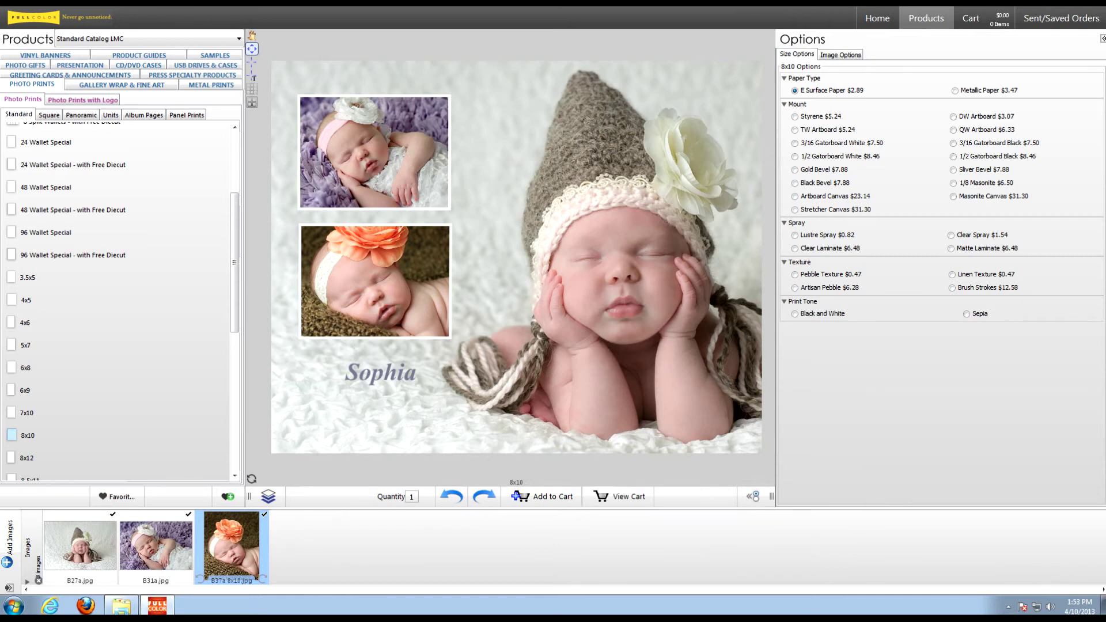
Step: Add the three-image Sophia composite to the cart and view the cart showing $2.89
left_click(556, 497)
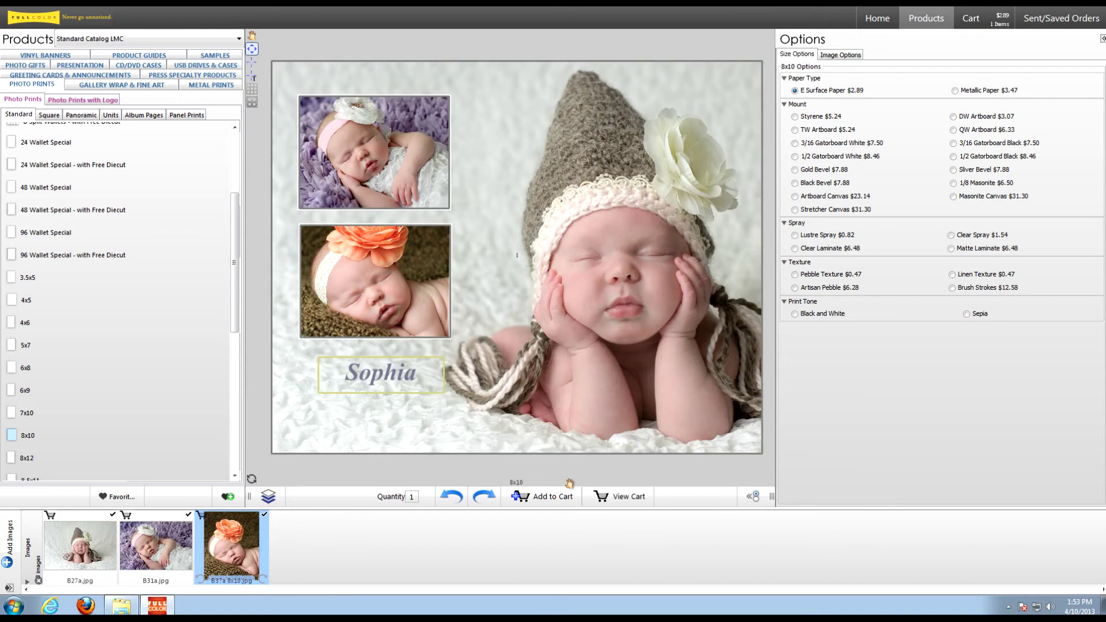
left_click(972, 21)
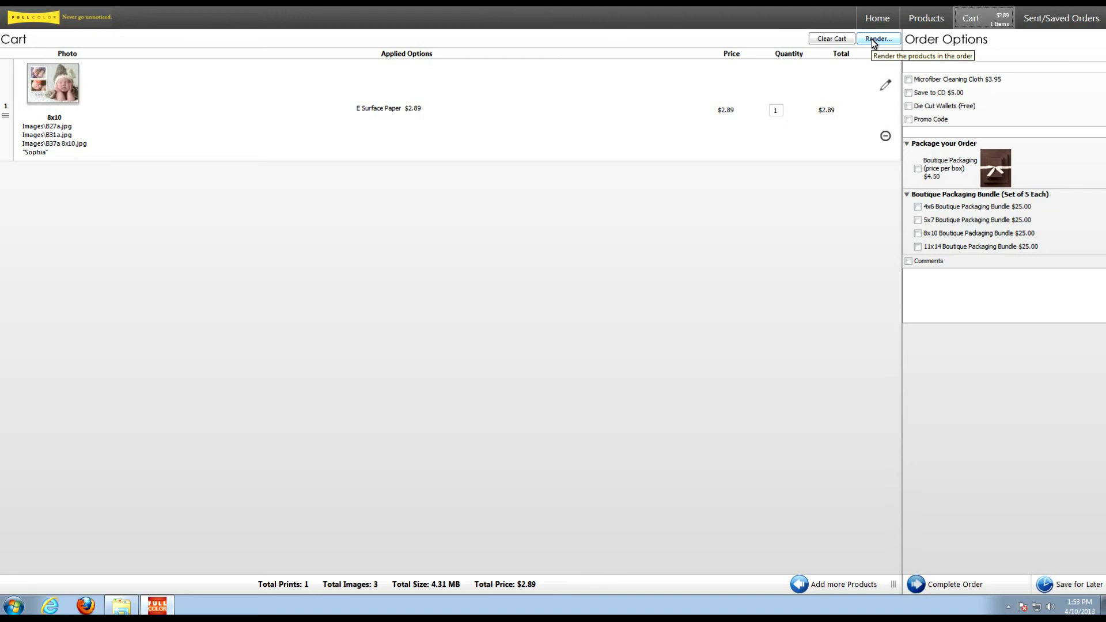
Step: Render the cart's Sophia composite with Desktop > Images as the output folder
left_click(873, 43)
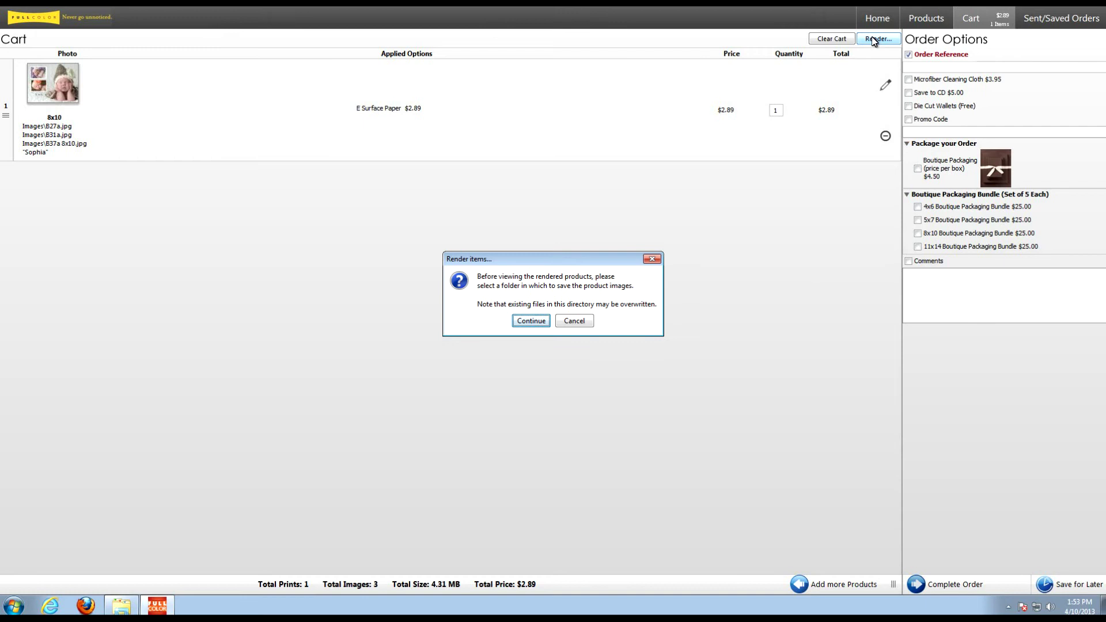
left_click(531, 322)
left_click(414, 268)
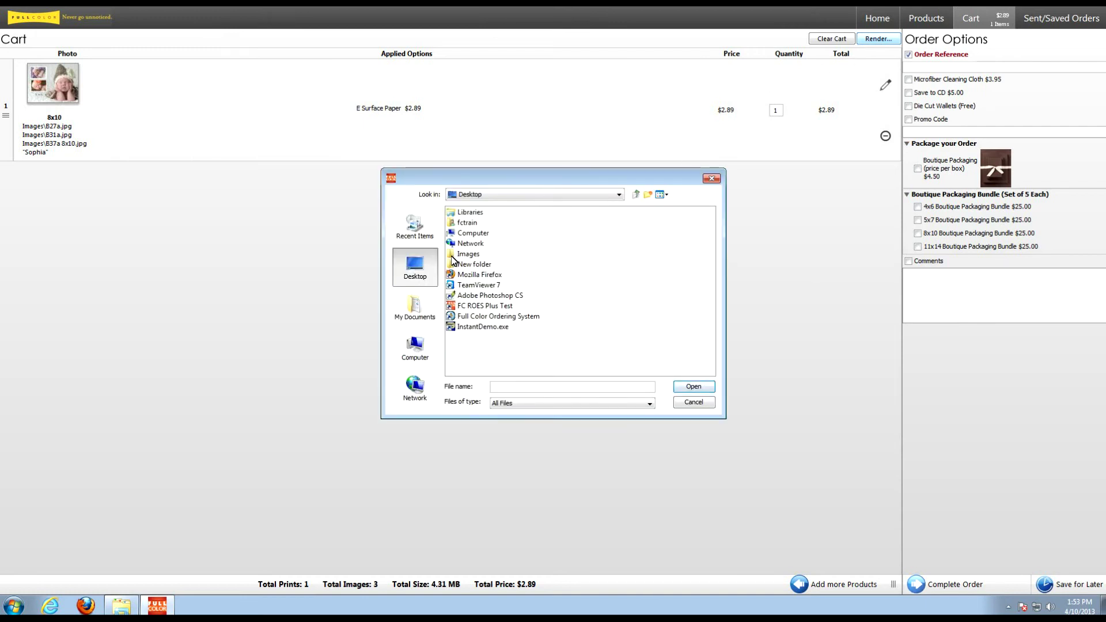
double_click(459, 252)
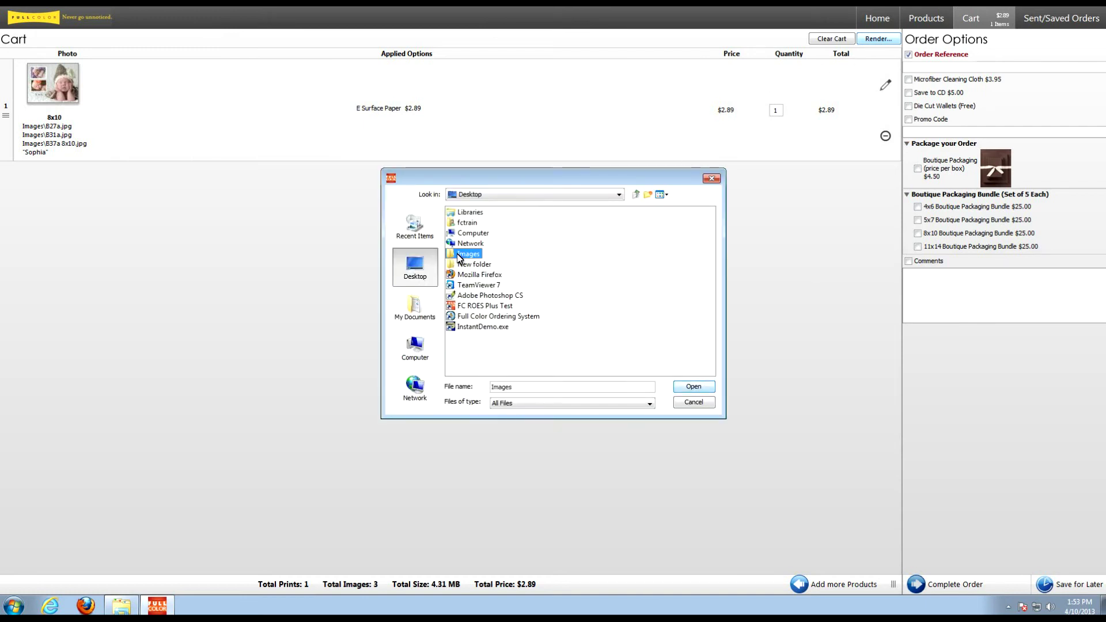
left_click(693, 386)
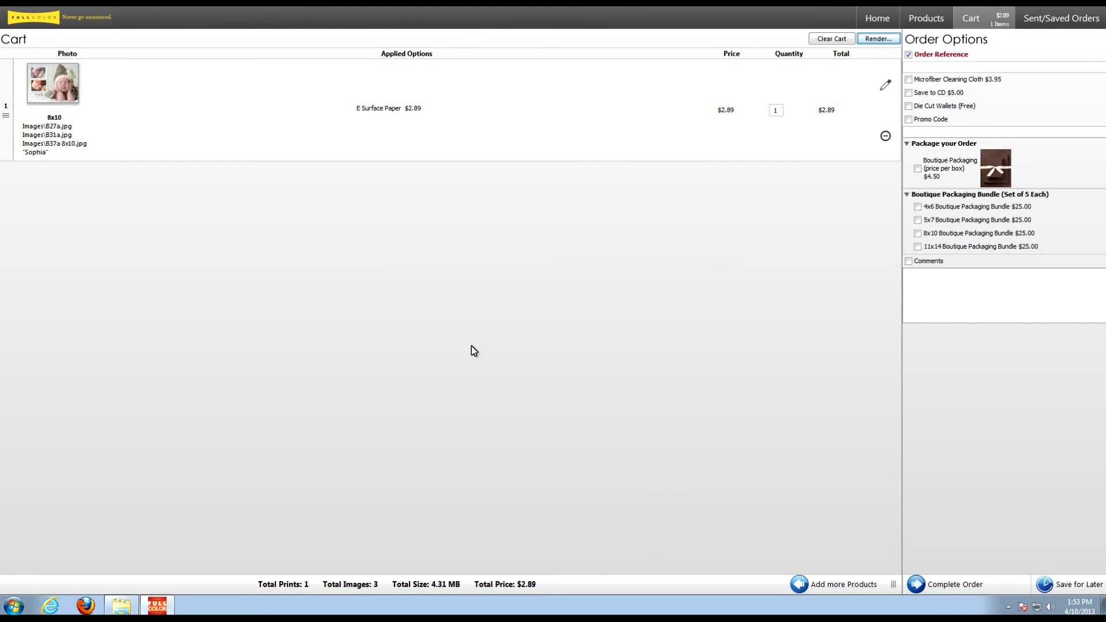
Step: Check the rendered Item_0001 Sophia collage in Photo Viewer, then close the viewer and Images folder
left_click(121, 605)
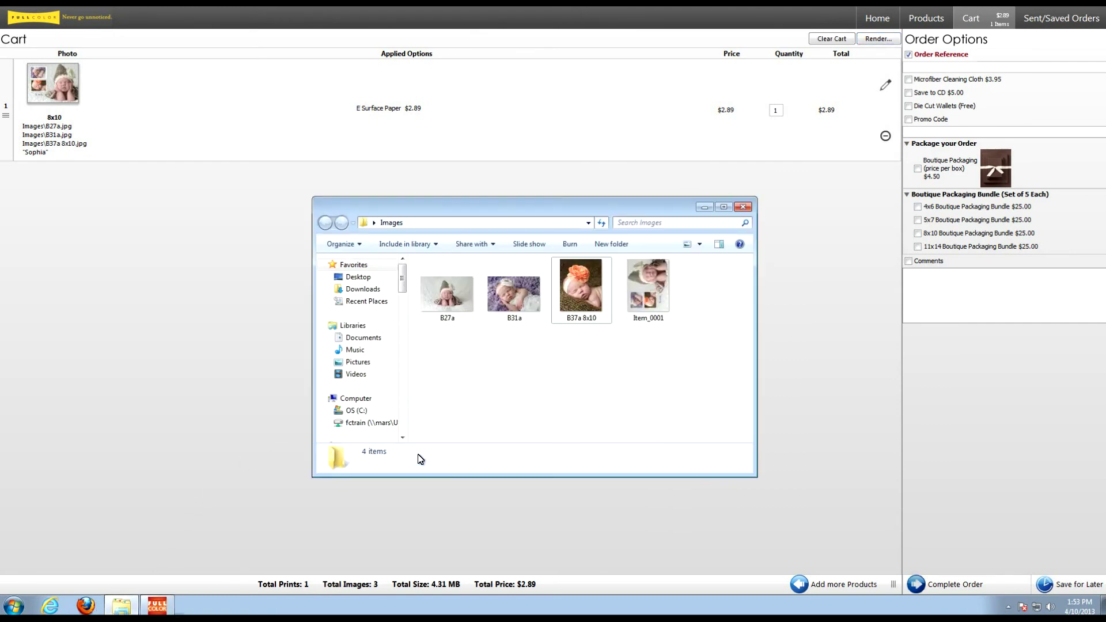
left_click(650, 296)
double_click(649, 296)
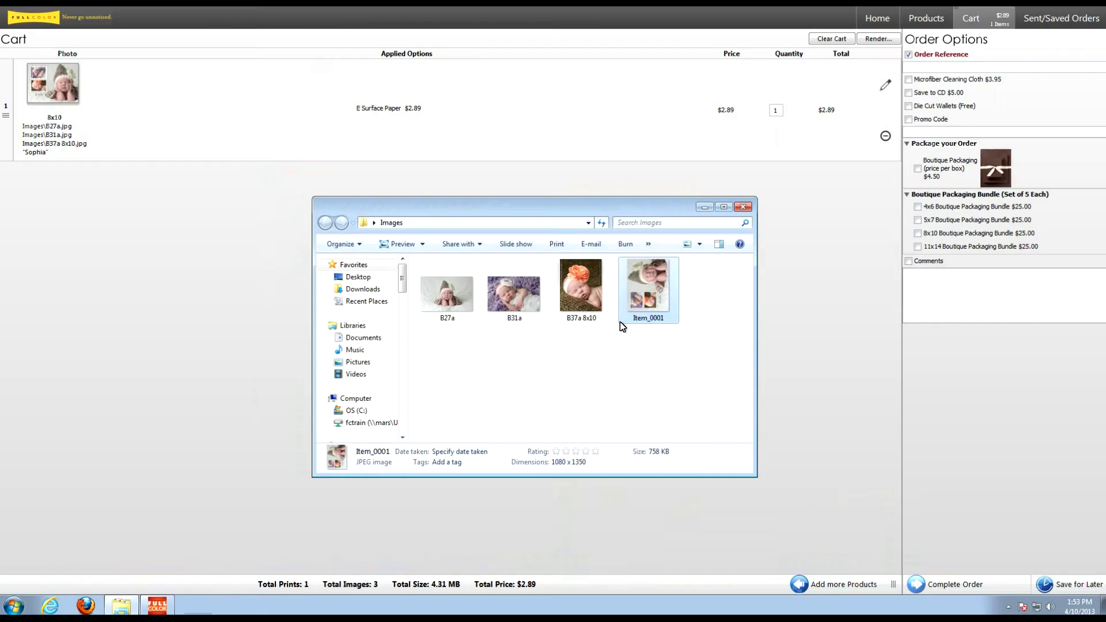
left_click(1081, 5)
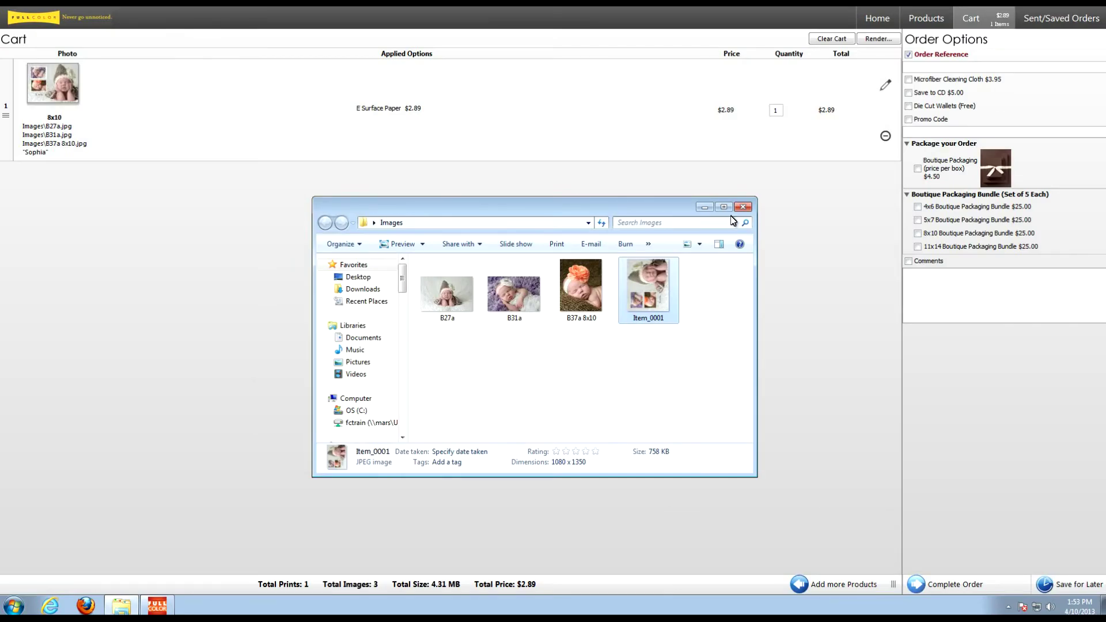
left_click(743, 206)
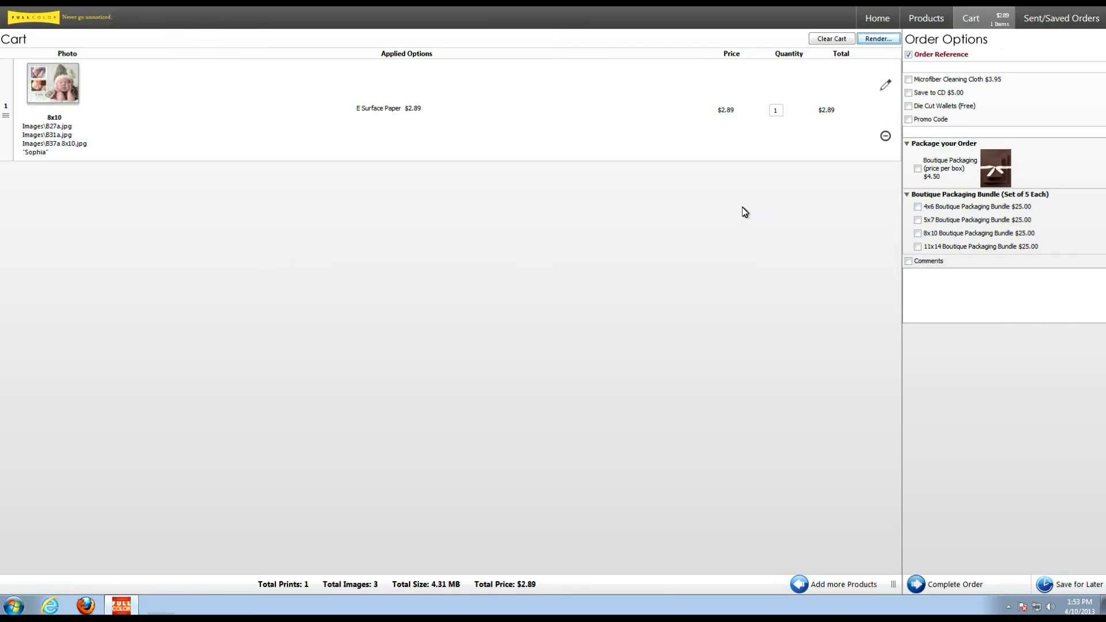
Step: Switch to the Proof Catalog LMC and accept that the current cart is emptied
left_click(918, 20)
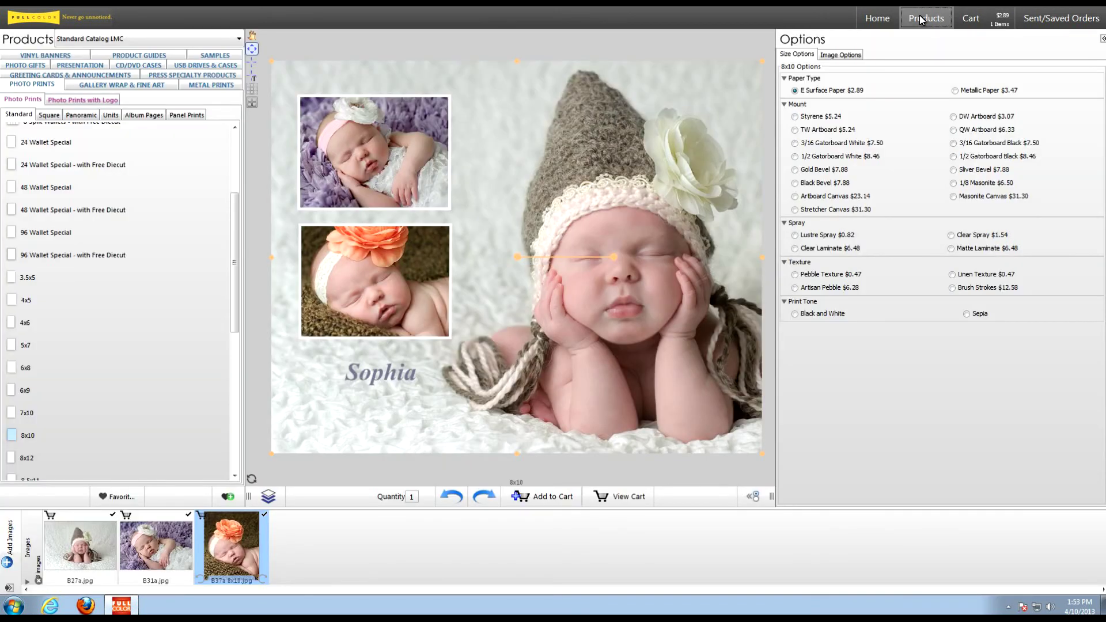
left_click(197, 39)
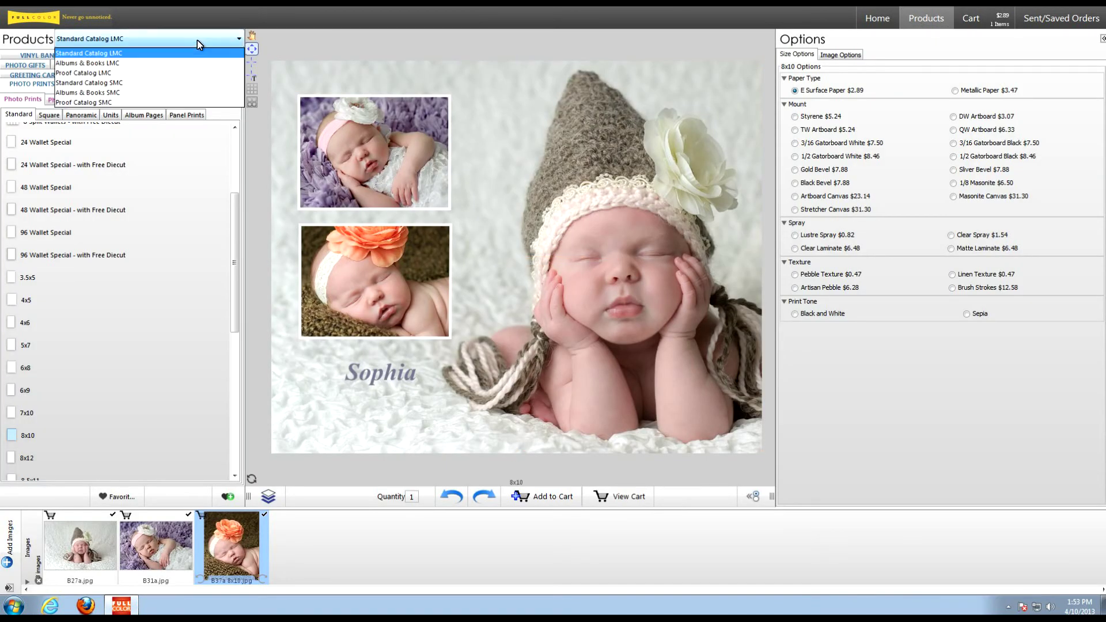
left_click(80, 74)
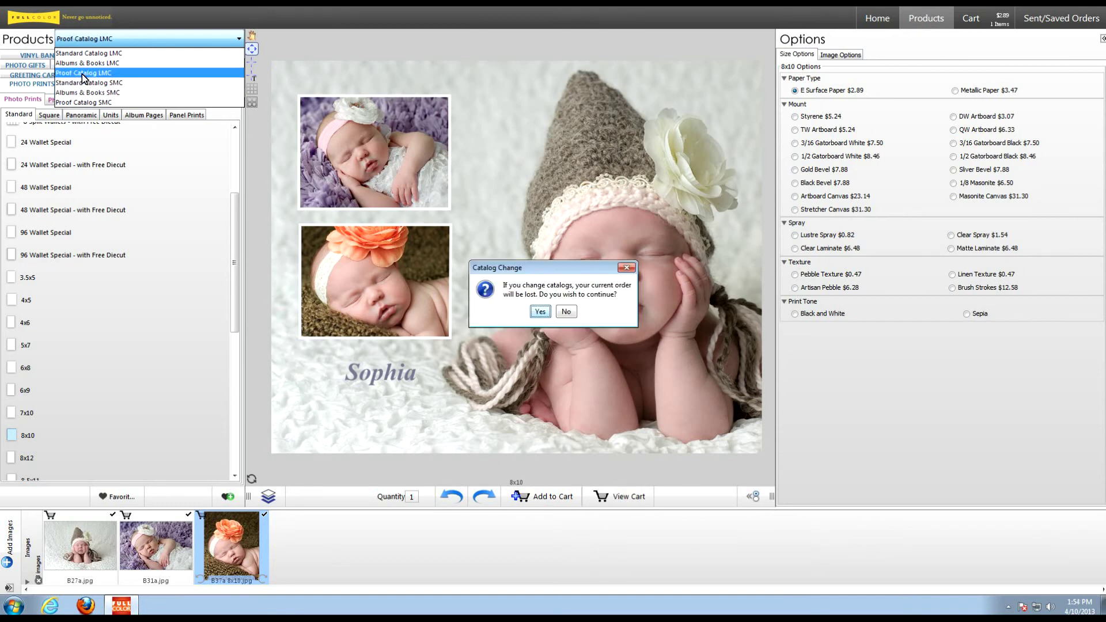
left_click(542, 313)
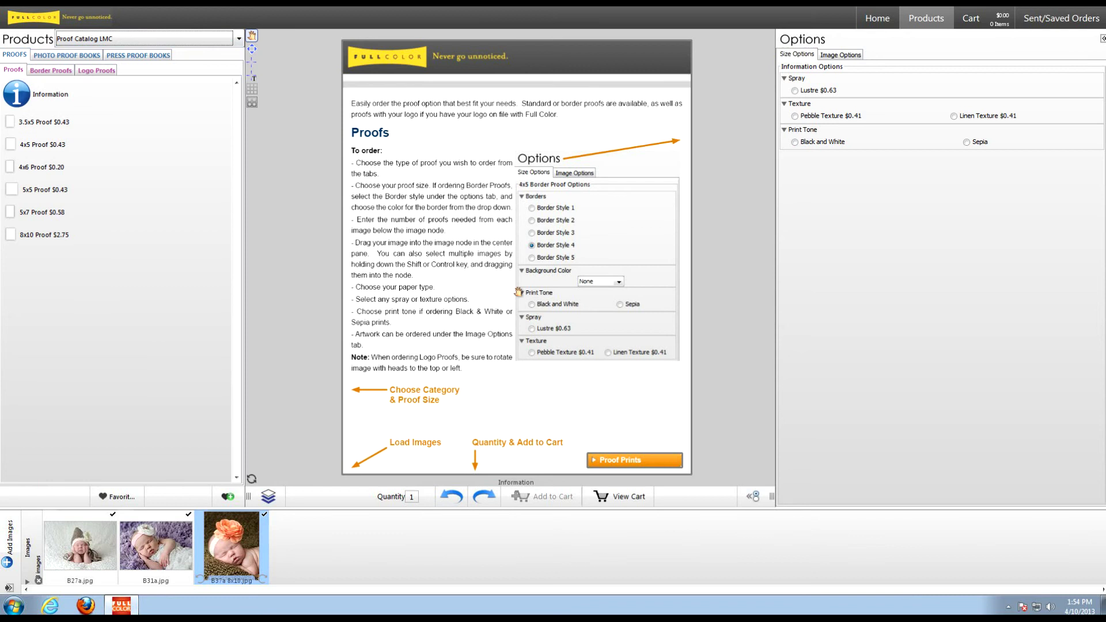
Step: Start an 8x10 Cover Page from Photo Proof Books > 8x10 Proof Book
left_click(87, 56)
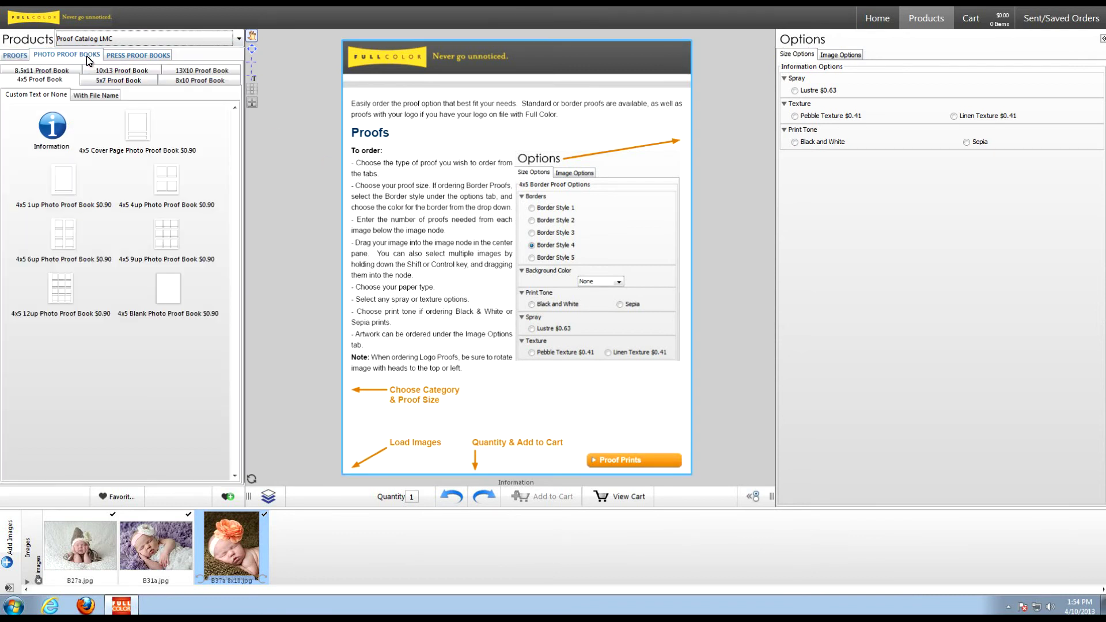
left_click(194, 82)
left_click(107, 121)
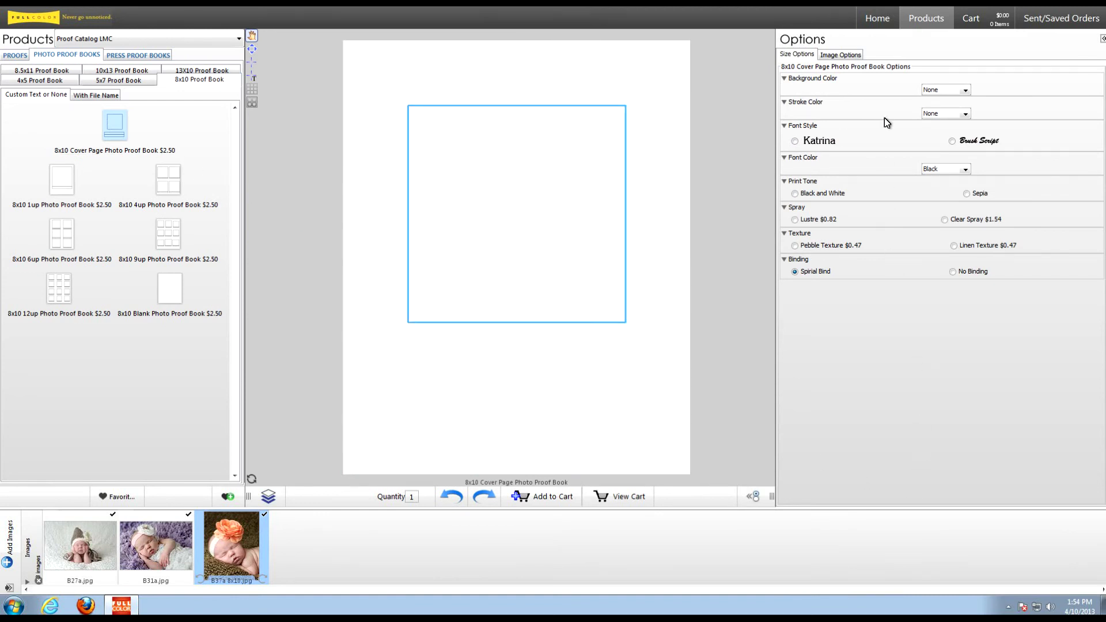
Step: Set a Black background, White stroke and White Katrina font on the cover, and show the hold-options settings
left_click(936, 91)
left_click(934, 110)
left_click(938, 113)
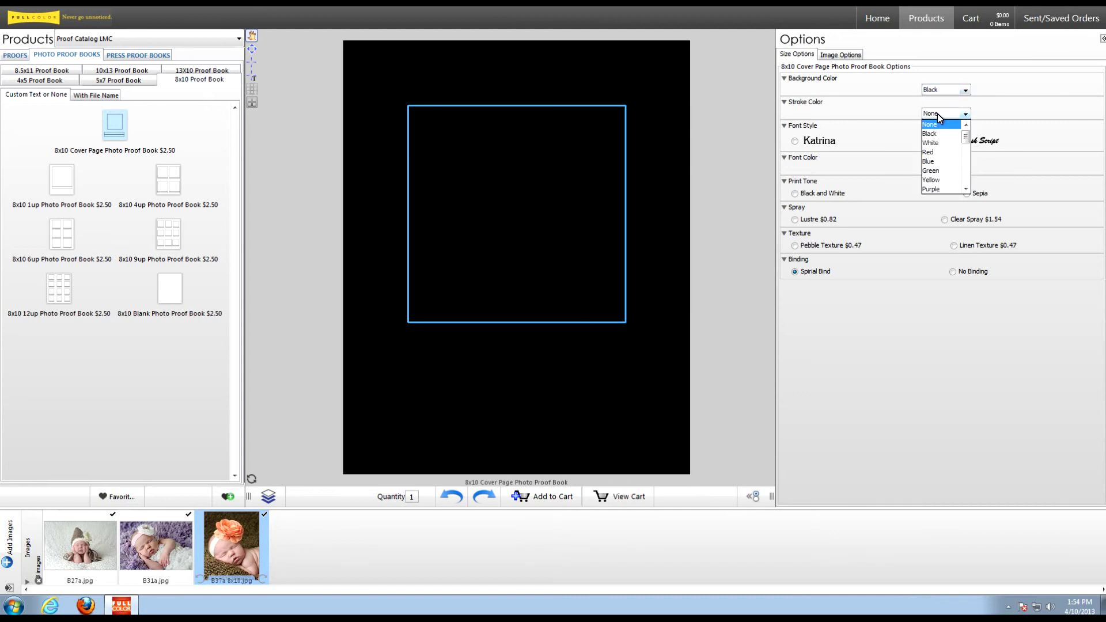
left_click(933, 142)
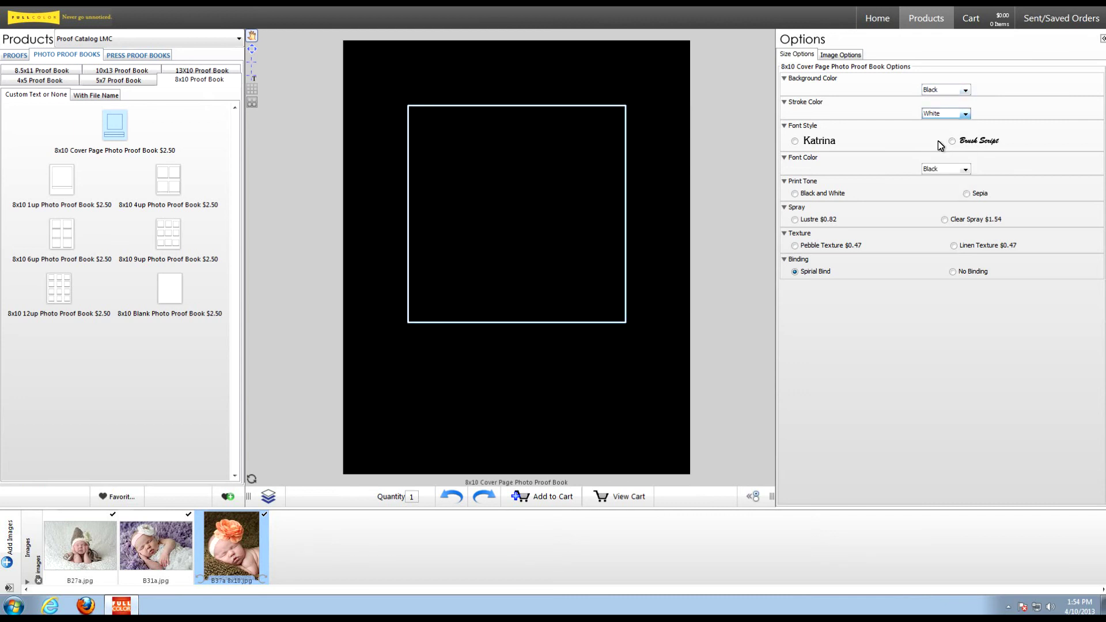
left_click(824, 144)
left_click(951, 168)
left_click(941, 186)
left_click(755, 498)
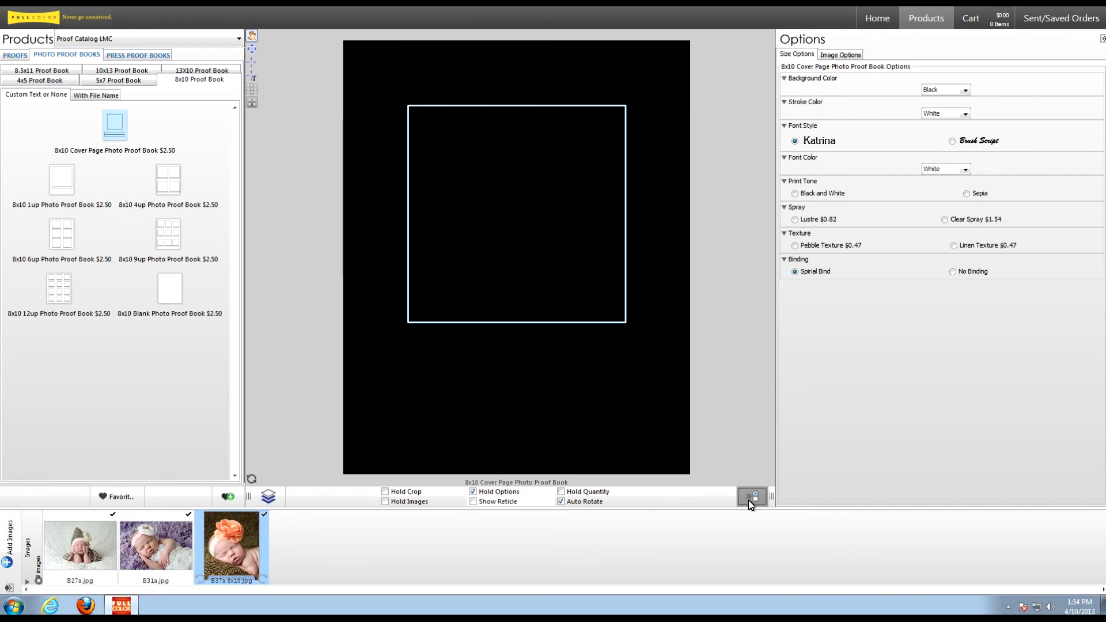
Step: Drop B27a.jpg into the cover frame, title it 'Sophia', and add the $2.50 cover to the cart
left_click(748, 498)
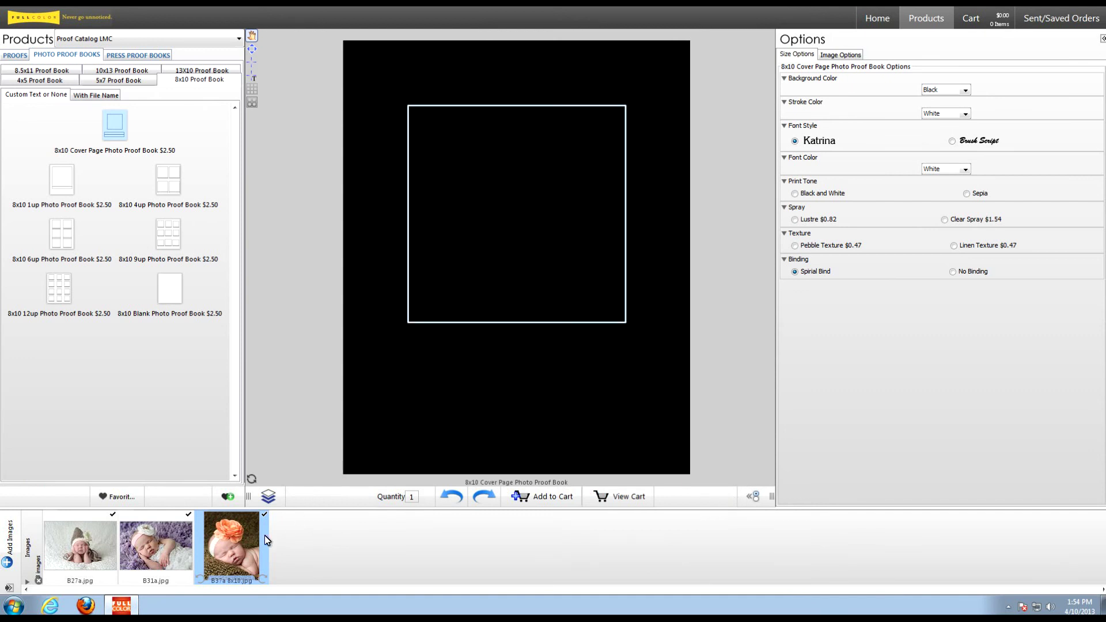
left_click_drag(88, 556, 456, 274)
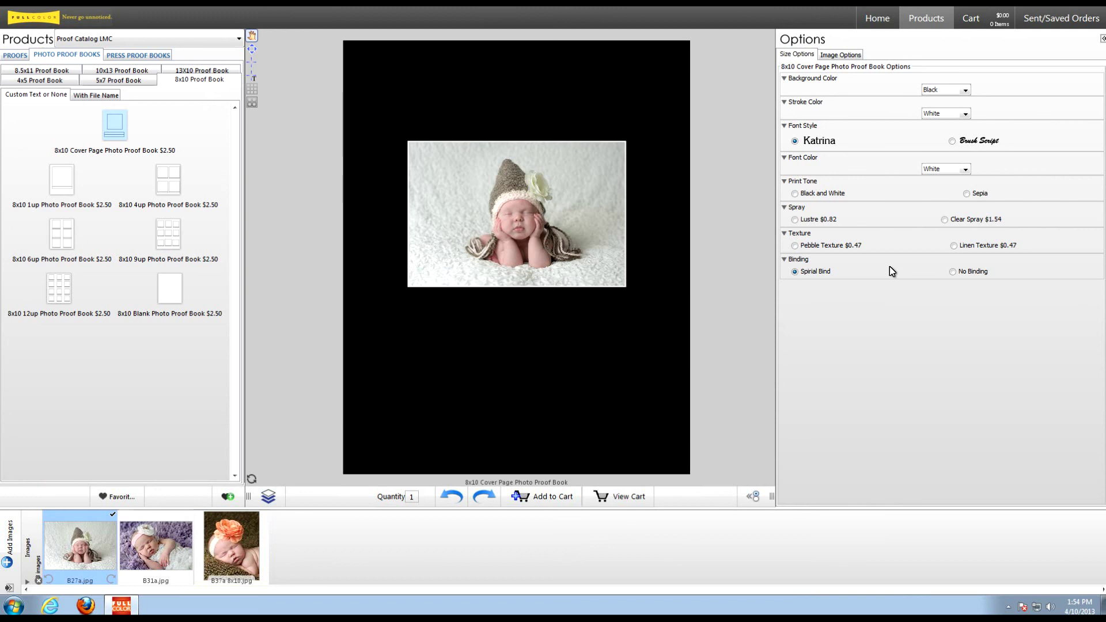
left_click(526, 375)
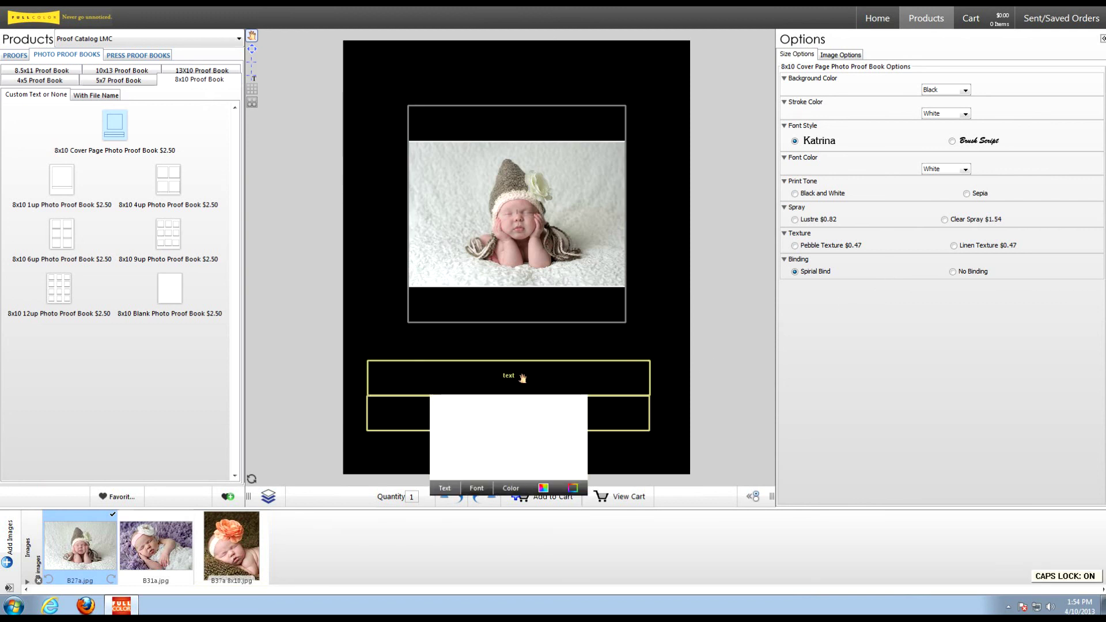
type("Sophia")
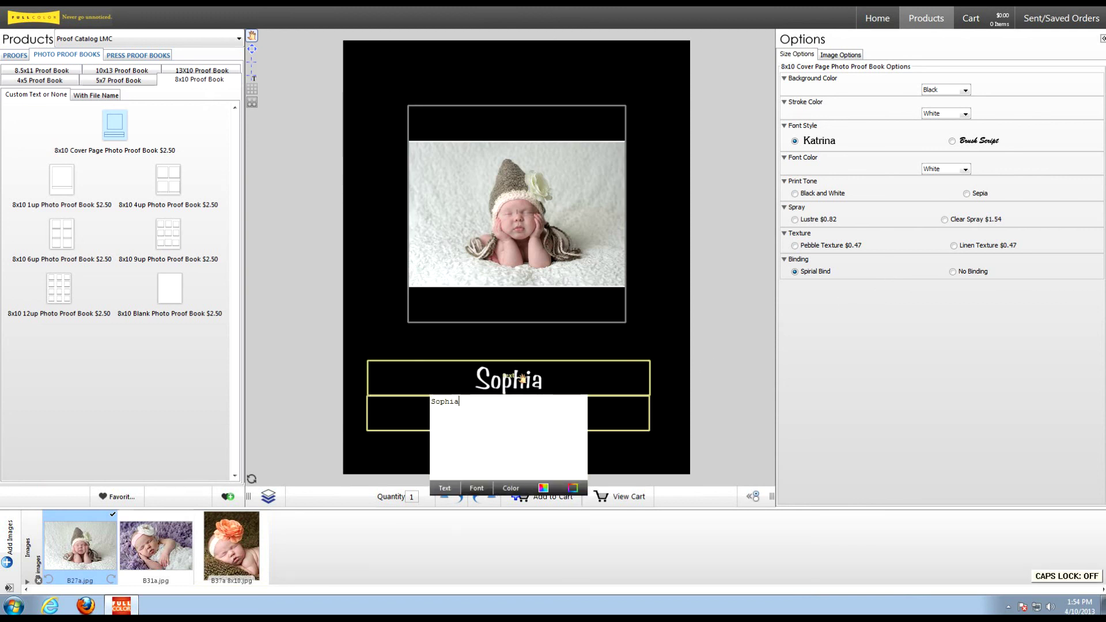
left_click(550, 500)
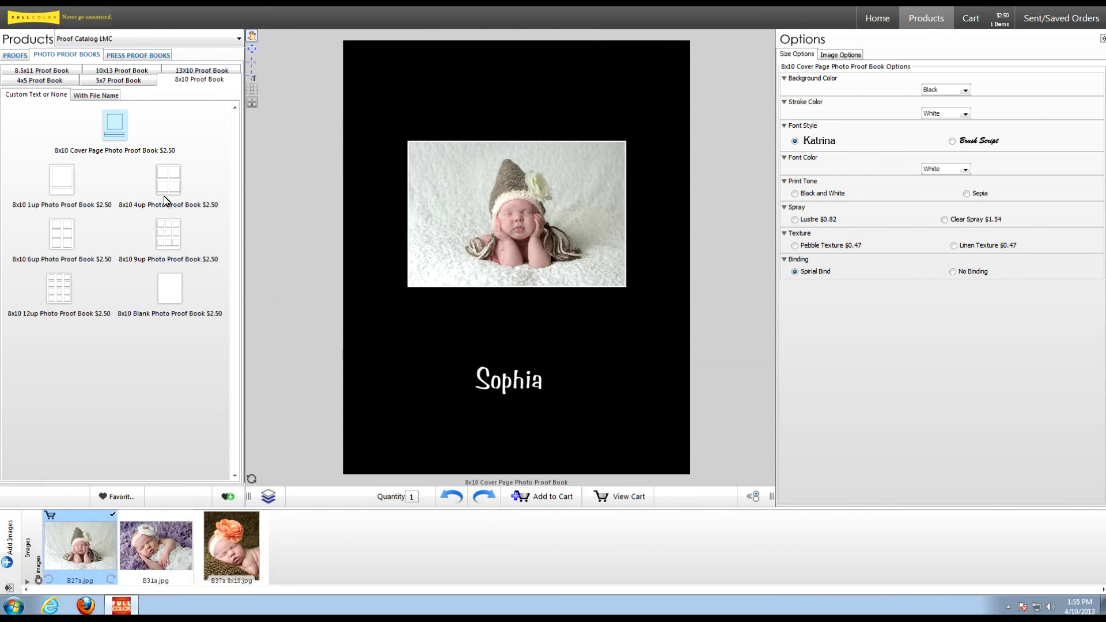
Step: Start an 8x10 4up proof page and fill its frames with B27a, B31a and B37a
left_click(169, 181)
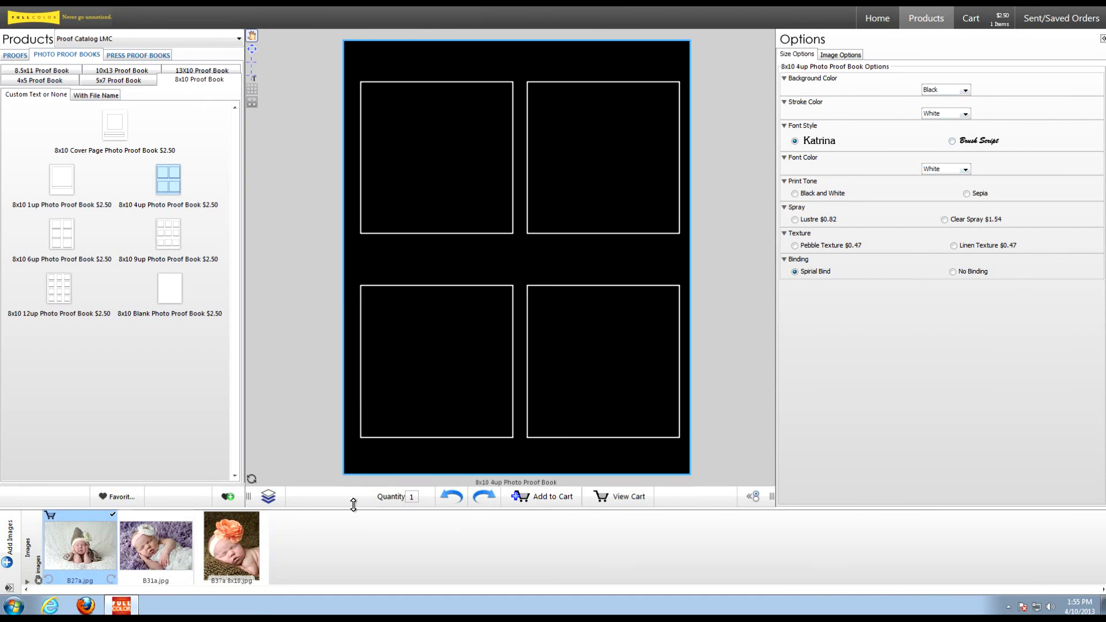
left_click(257, 564, "shift")
left_click_drag(148, 568, 386, 230)
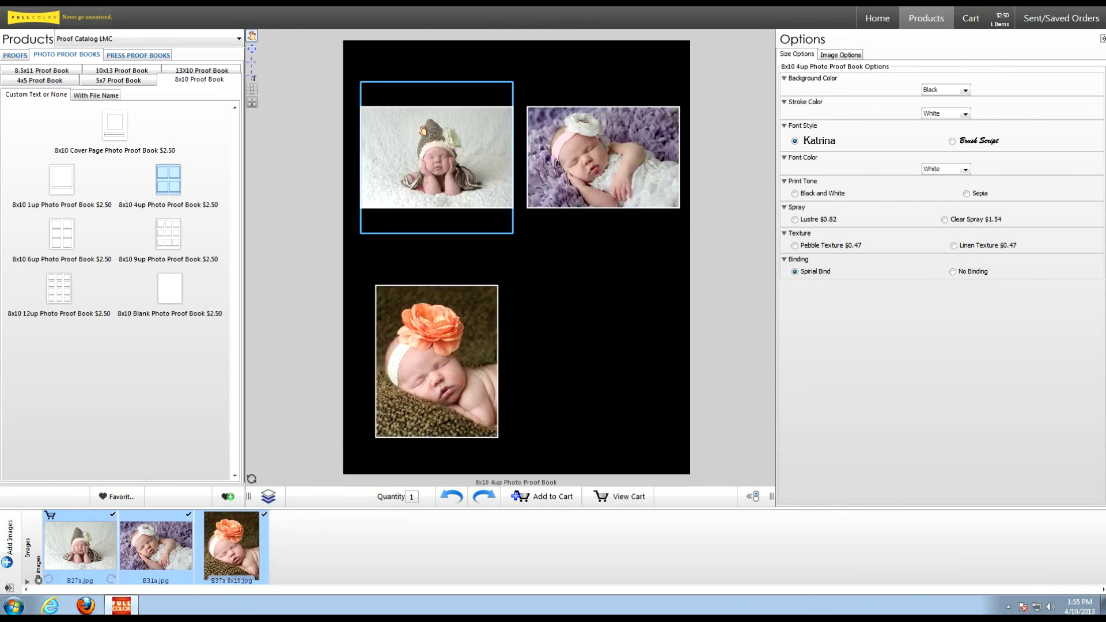